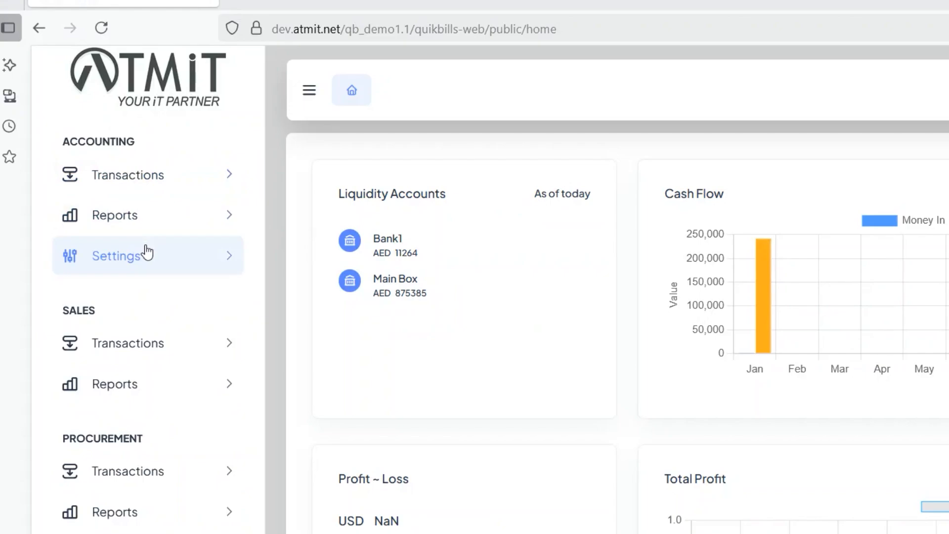
Start a new account from the accounting chart of accounts and set its parent account to 4111-Ordinary Customers.
left_click(148, 252)
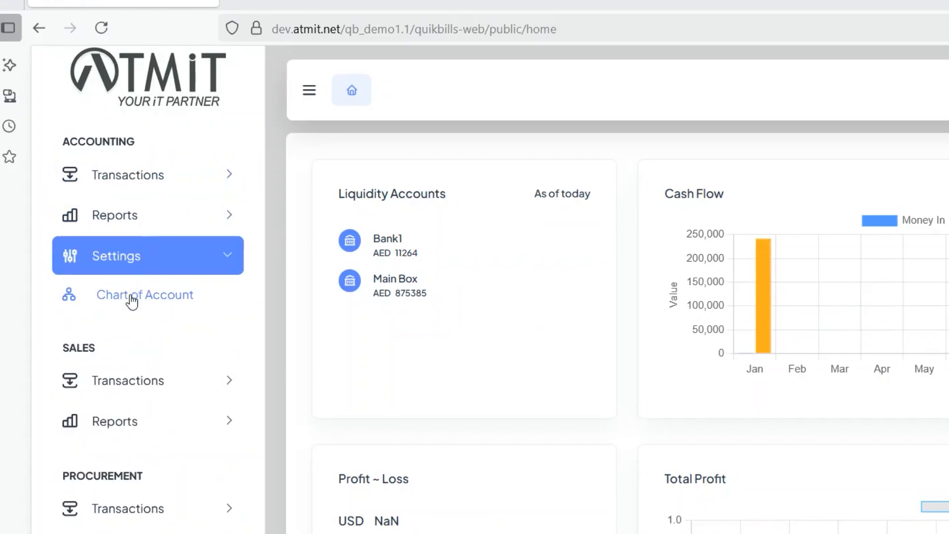
left_click(131, 297)
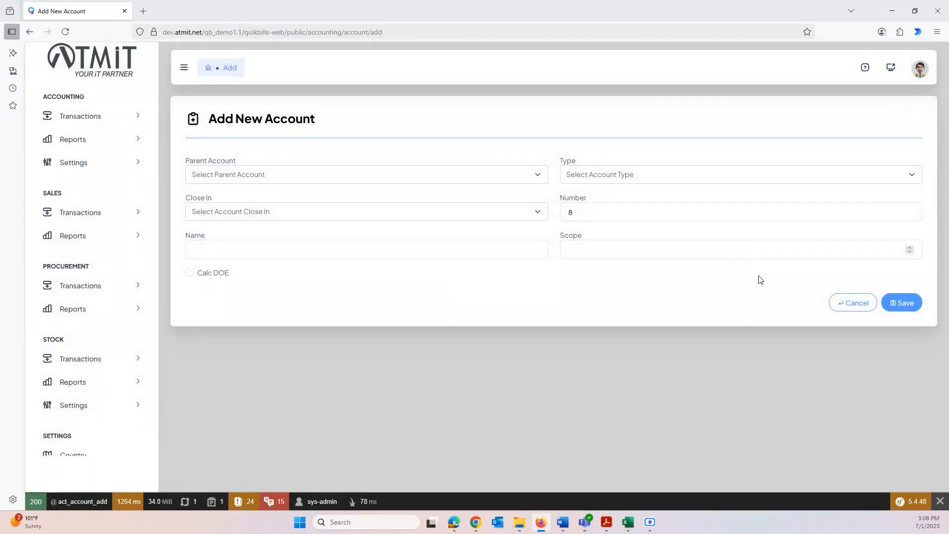
left_click(348, 183)
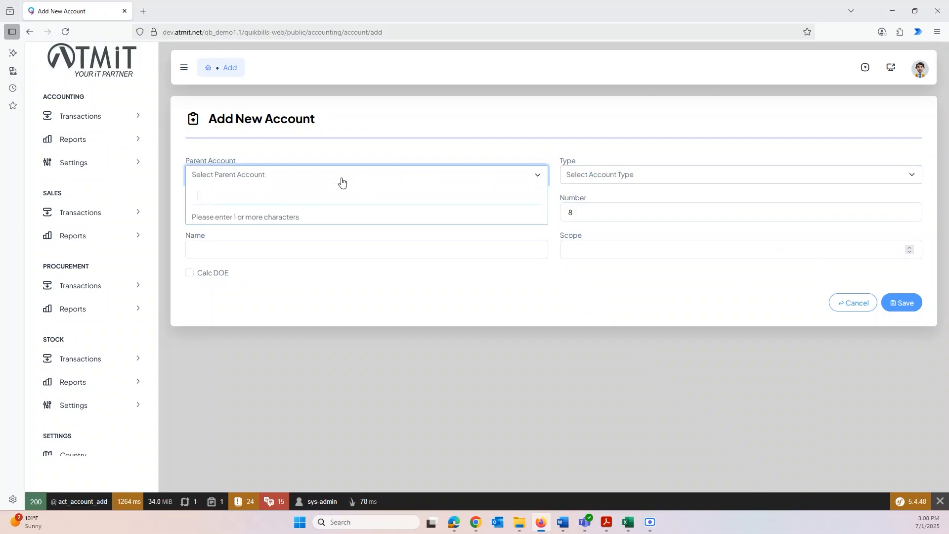
type("4111")
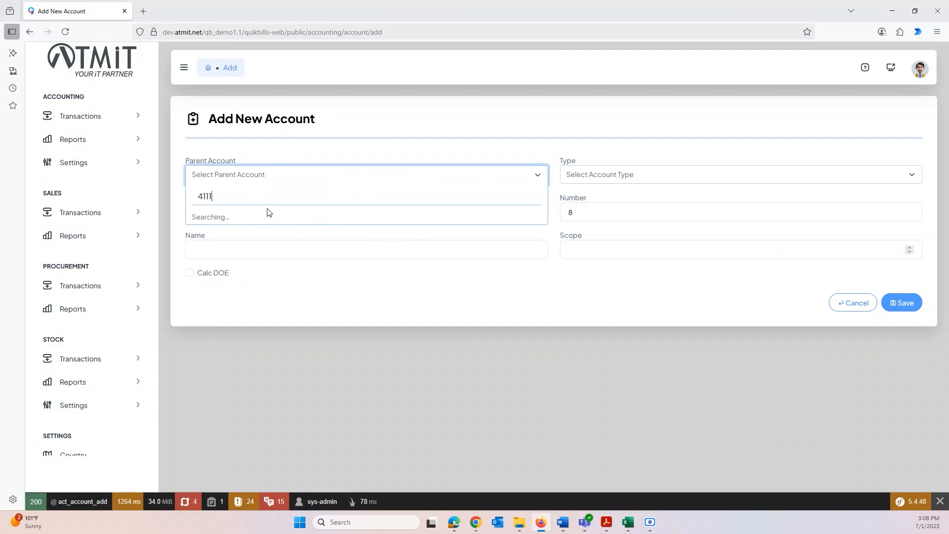
left_click(229, 218)
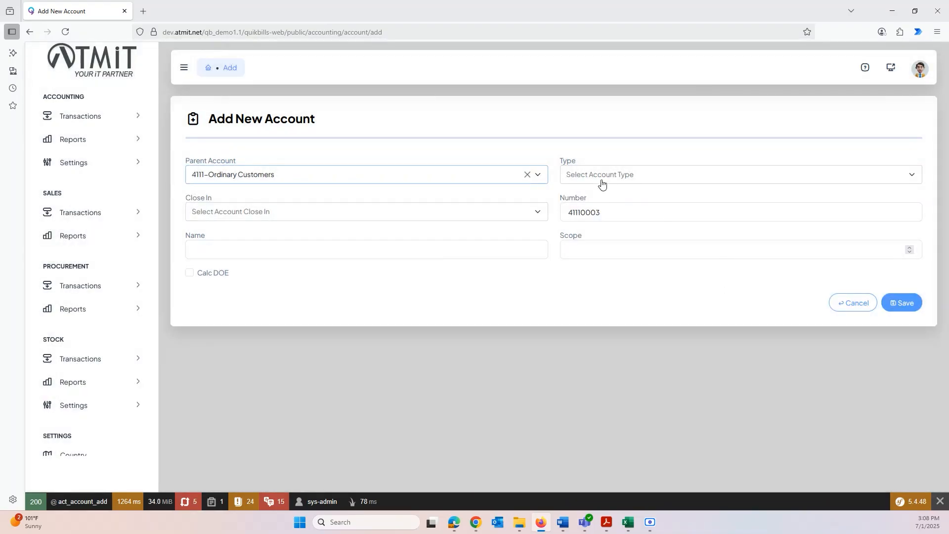
Set the new account's type to Client and have it close in the Balance Sheet.
left_click(613, 177)
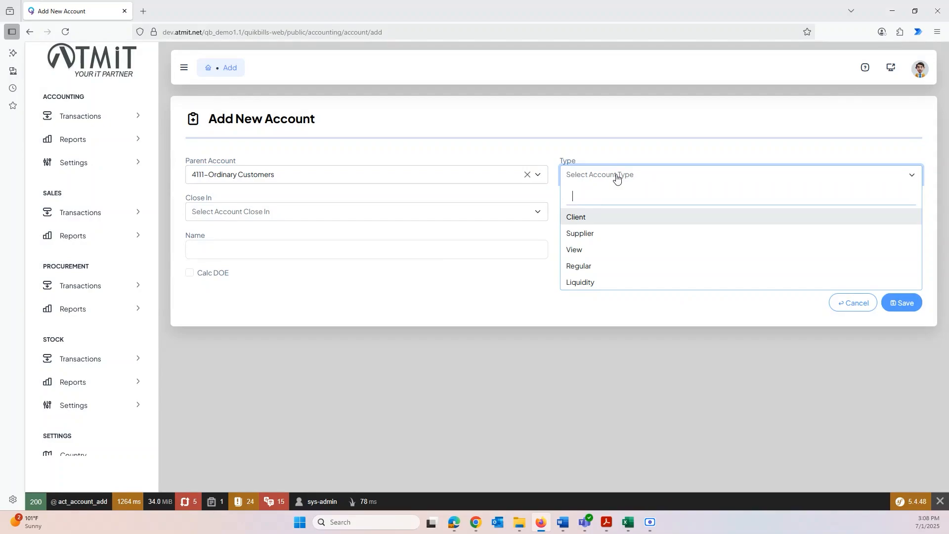
left_click(576, 219)
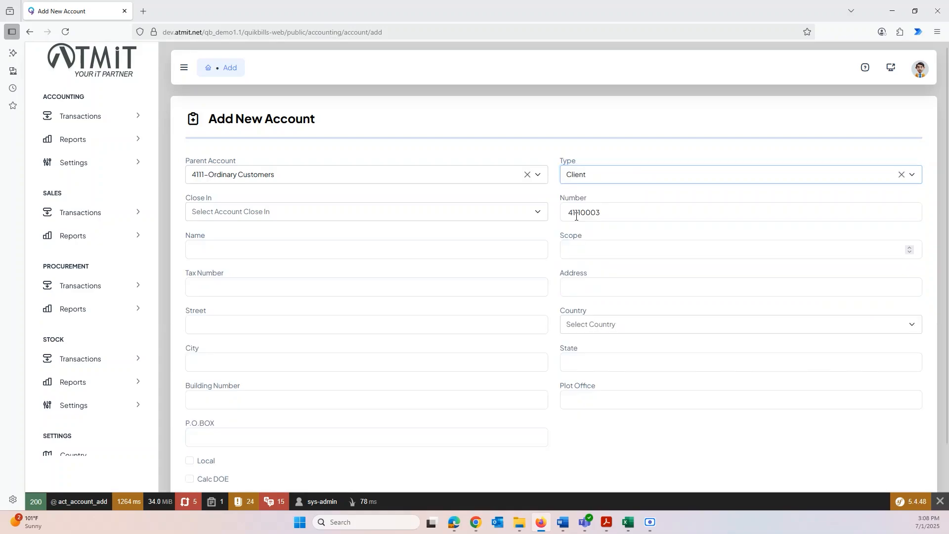
left_click(307, 214)
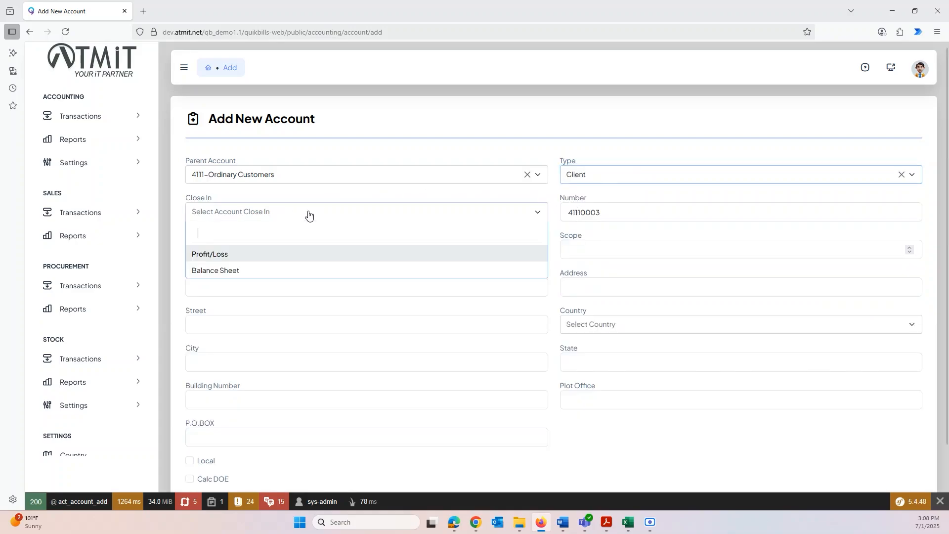
left_click(215, 270)
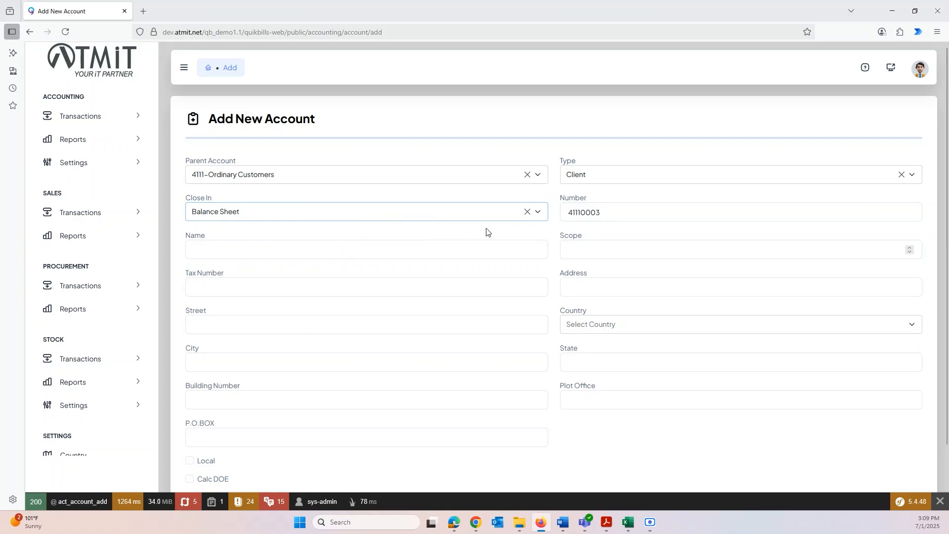
Name the account "Client 3" and enter the client's tax number.
left_click(321, 251)
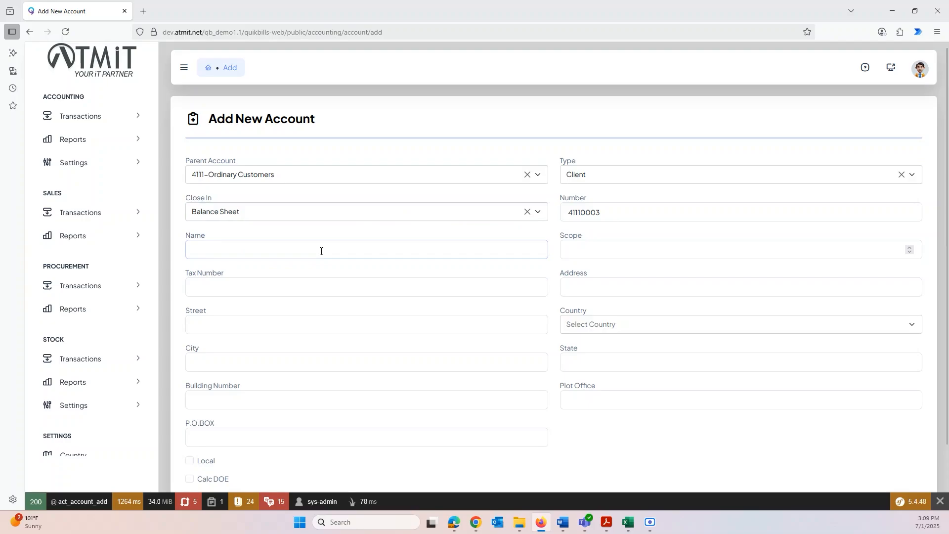
type("Client")
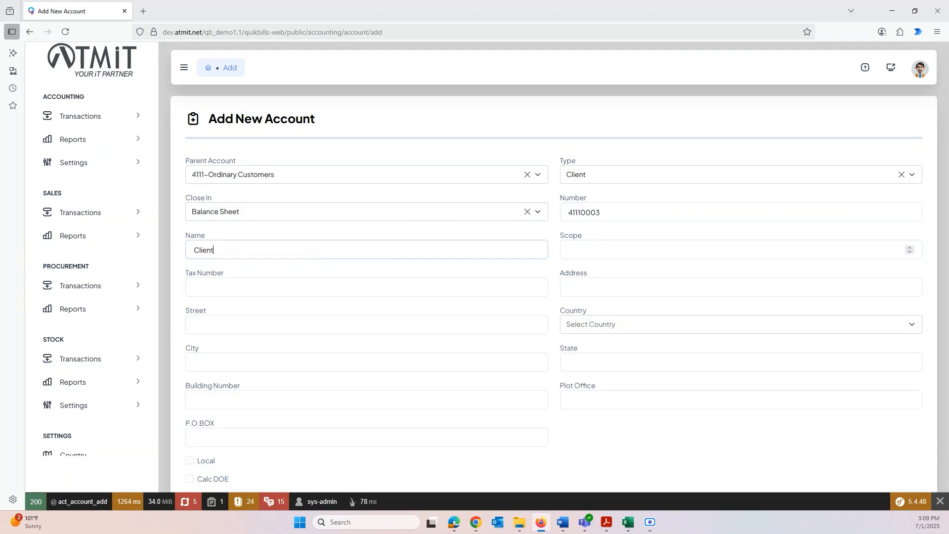
type(" 3")
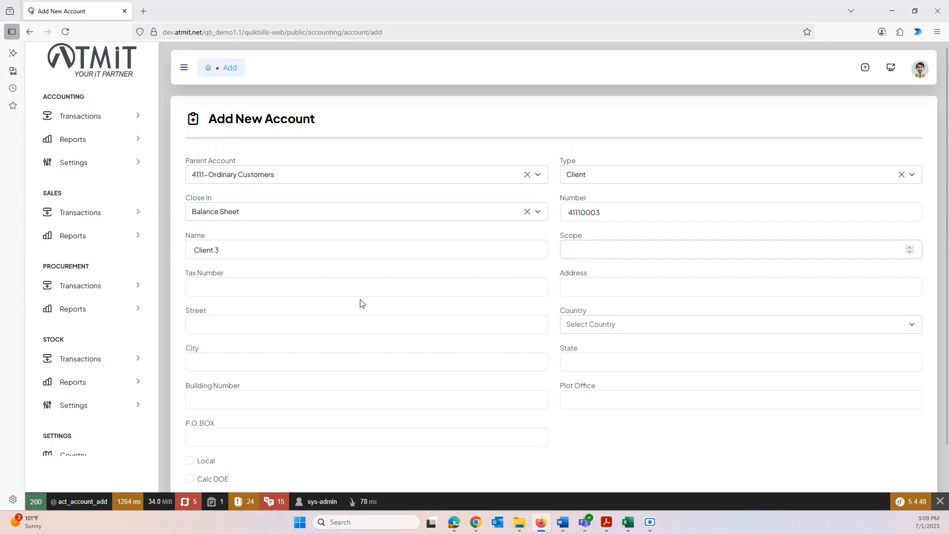
left_click(322, 285)
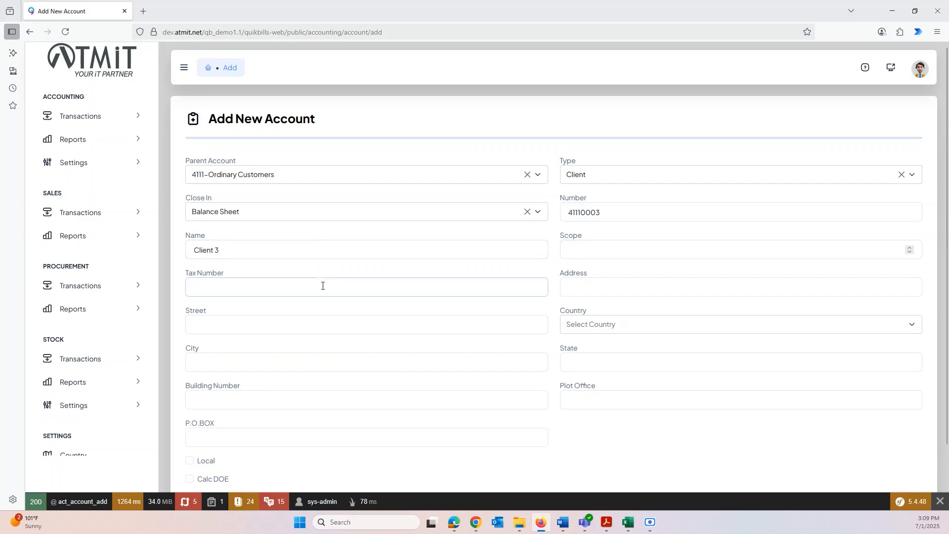
type("143254")
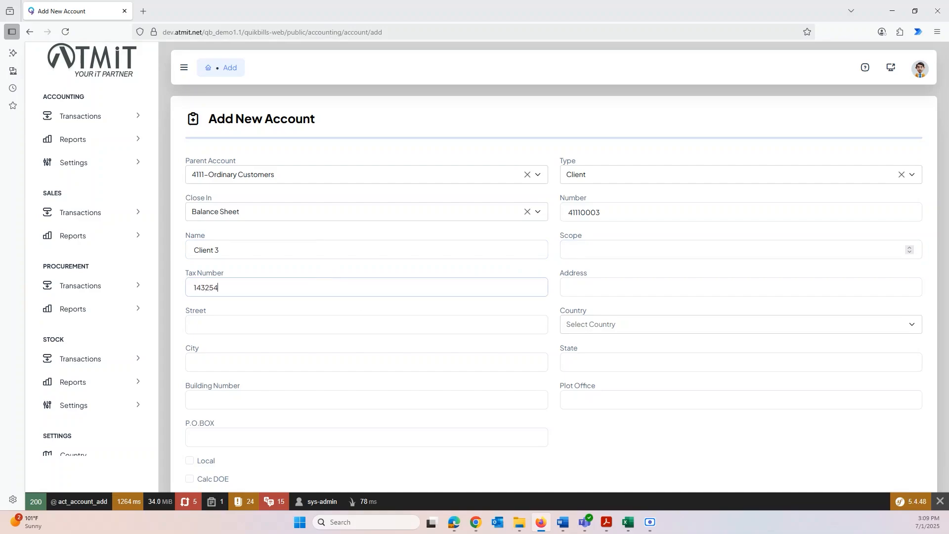
type("341")
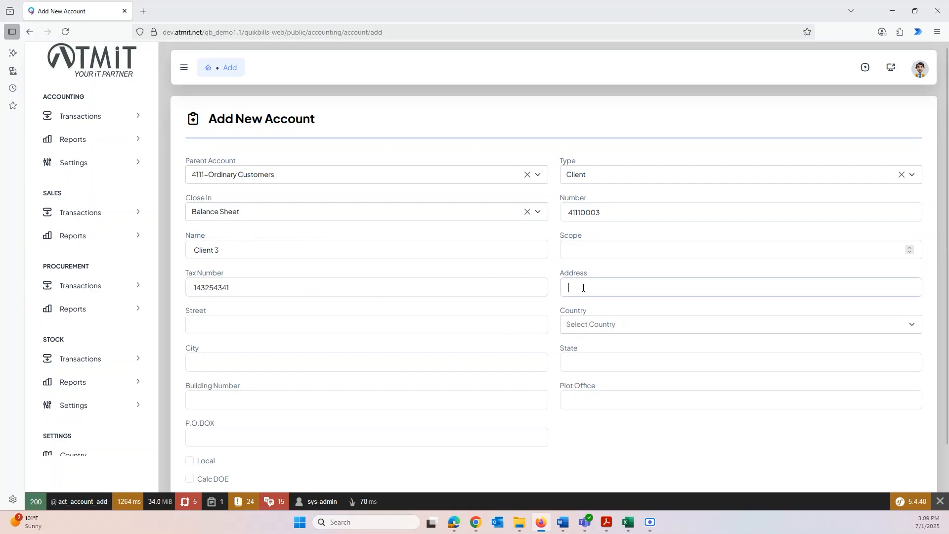
Fill in the client's address and street on the new account form.
type("Sin")
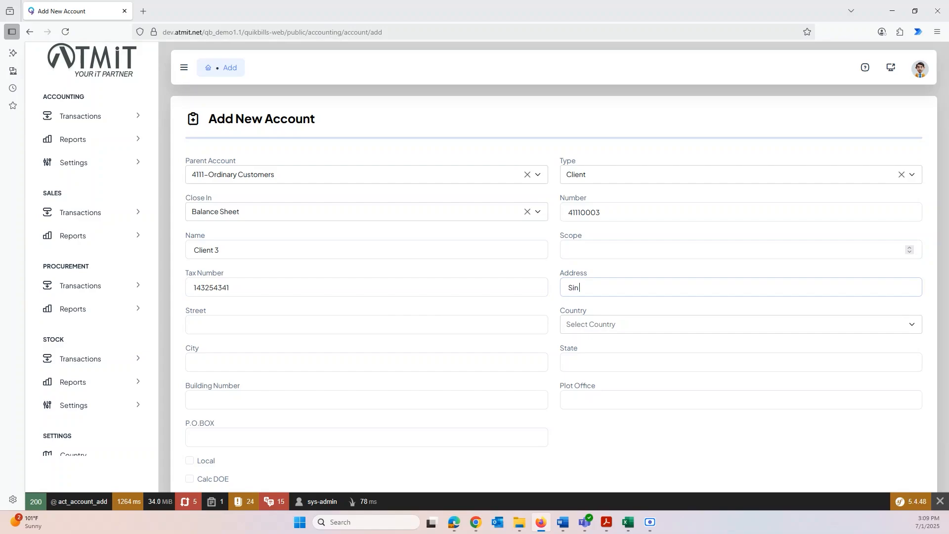
type(" El Fil")
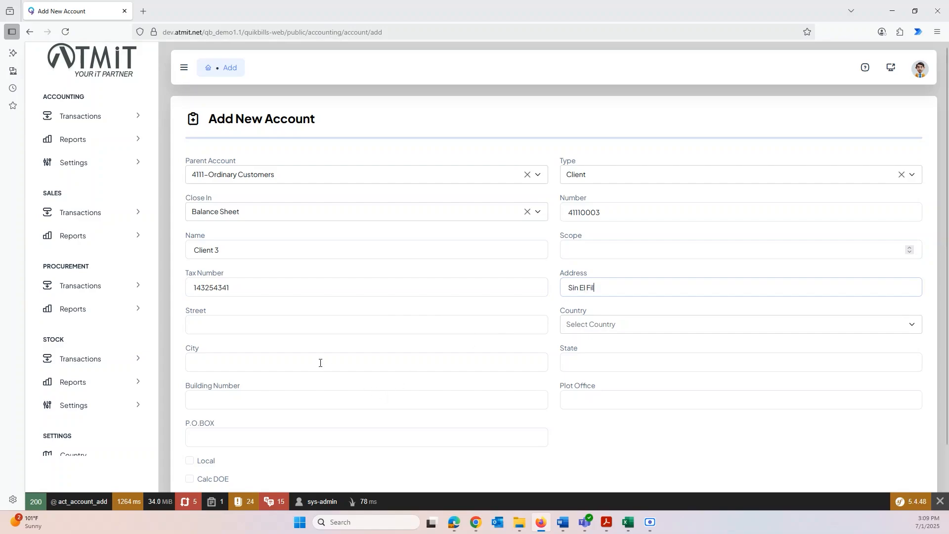
left_click(283, 325)
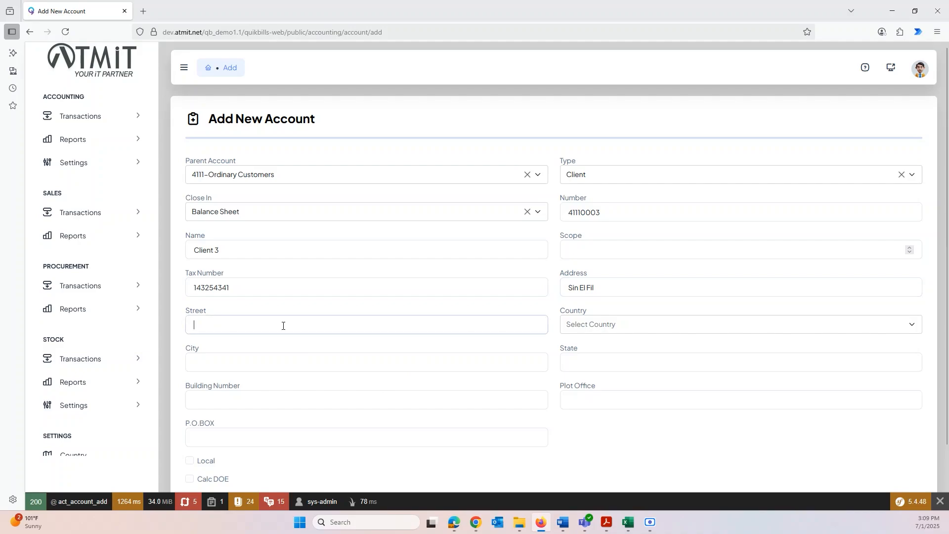
type("3rd")
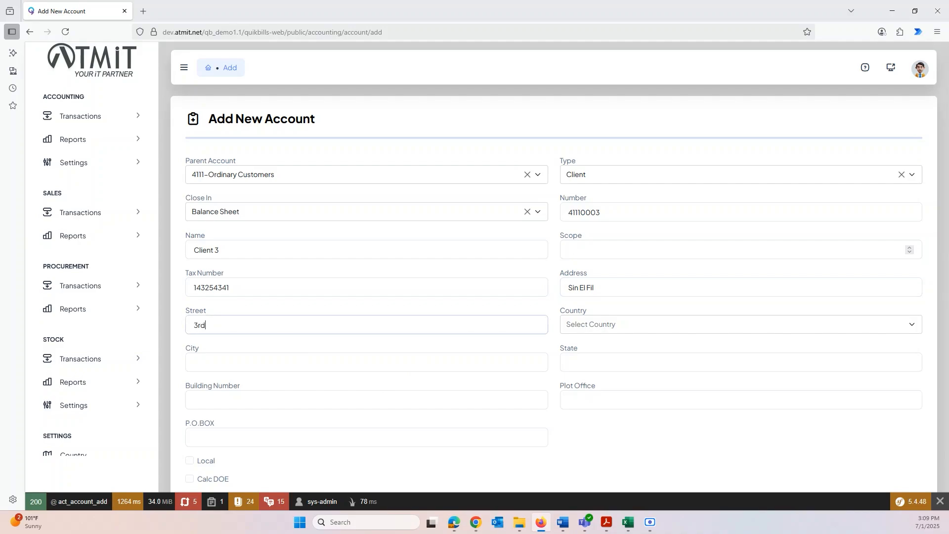
type(" Street")
Choose Lebanon as the client's country and fill in the city.
left_click(611, 329)
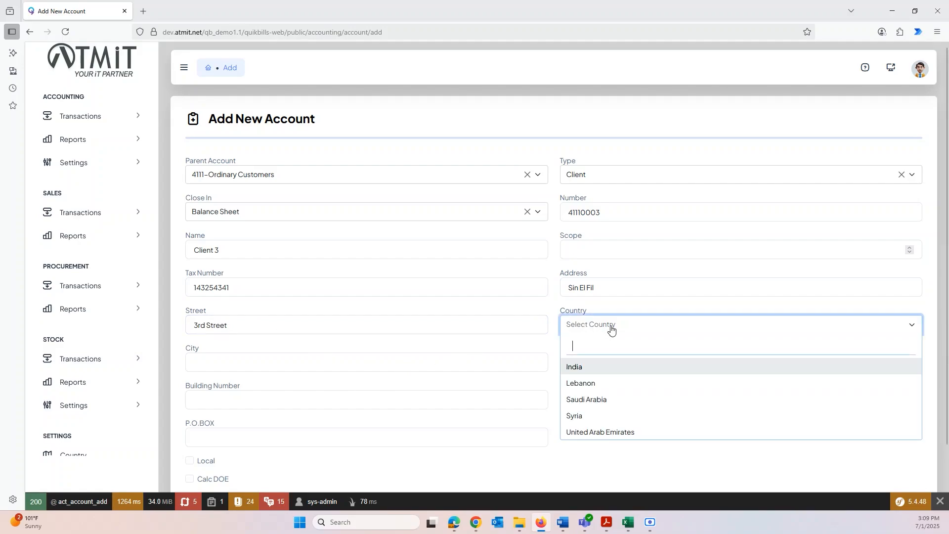
left_click(579, 383)
left_click(358, 362)
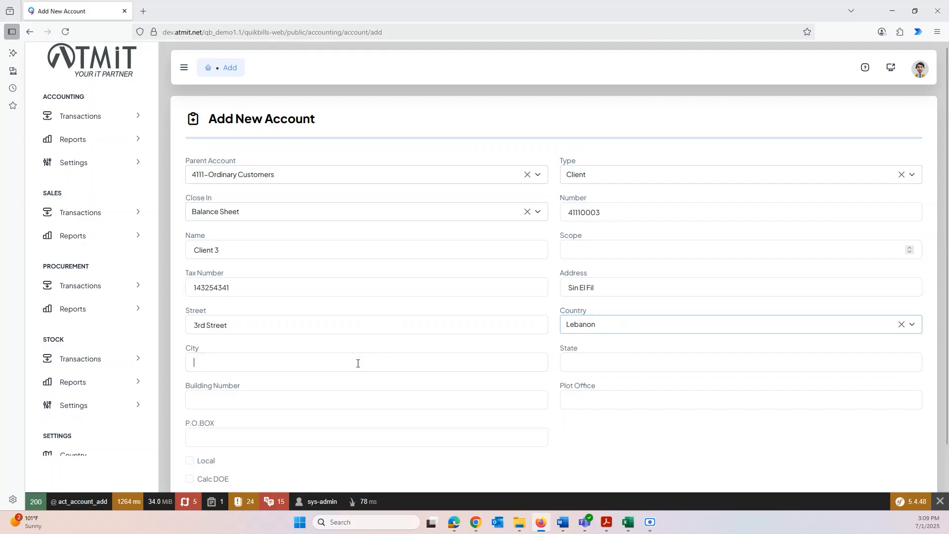
type("B")
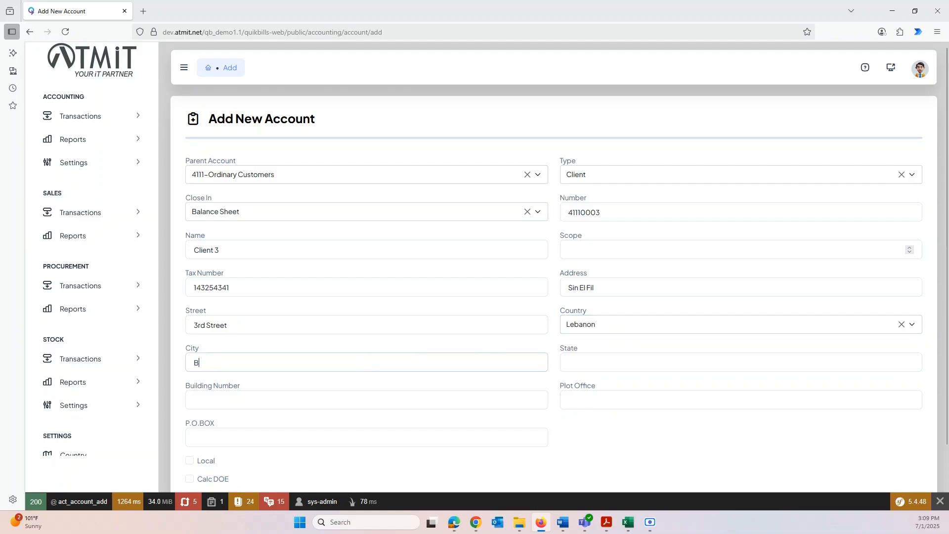
type("eirut")
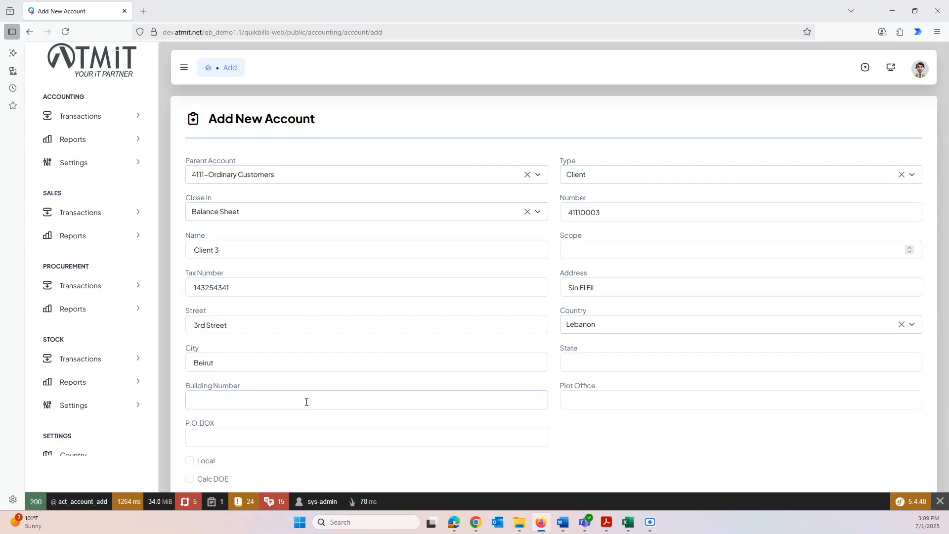
Fill in the client's building number, plot office and P.O. box.
type("15B")
left_click(591, 399)
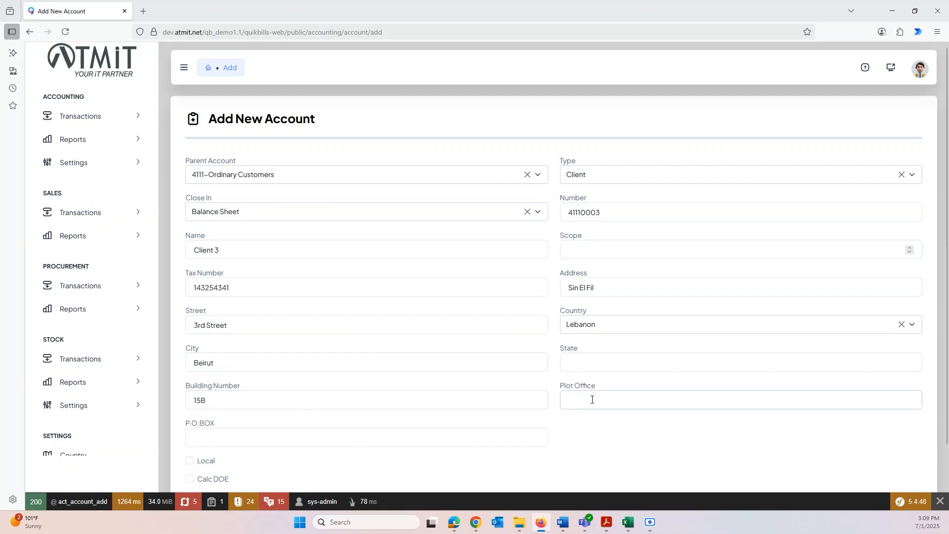
type("1")
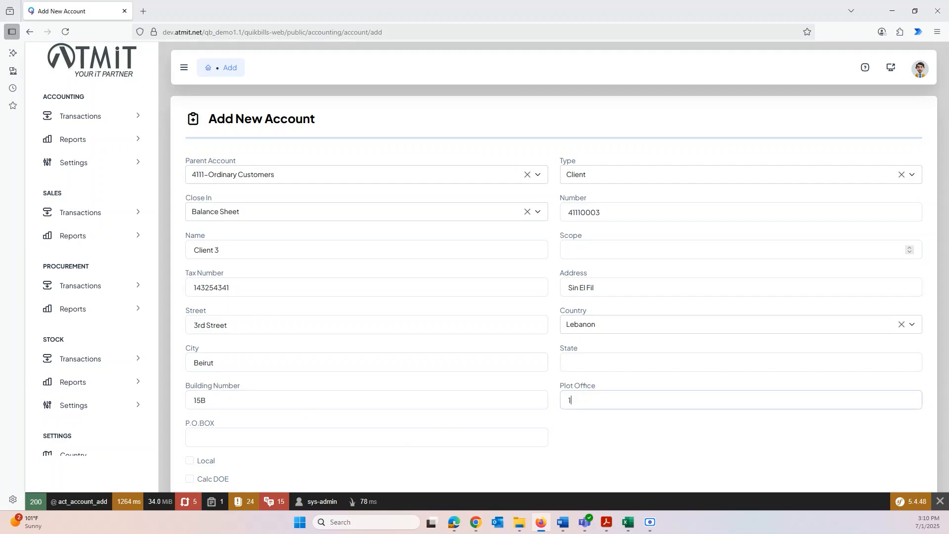
type("42/14")
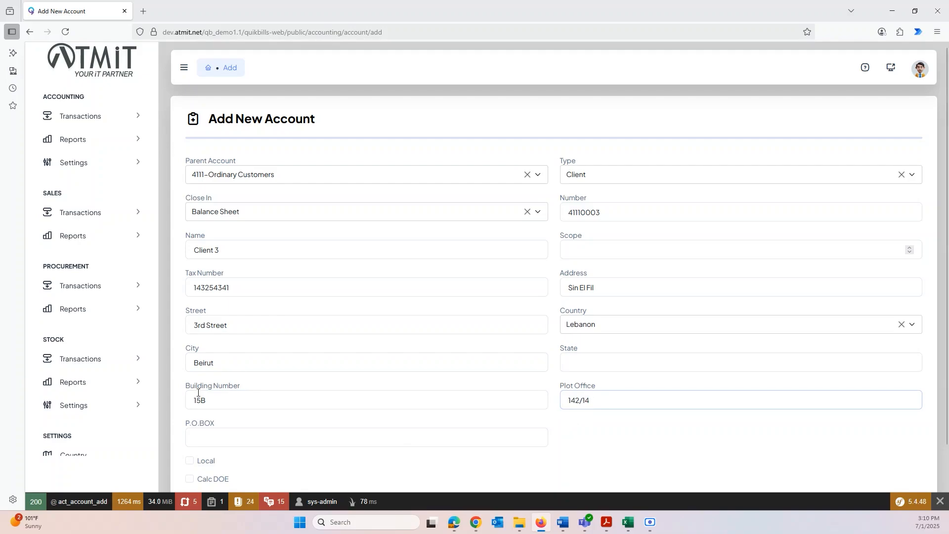
left_click(226, 436)
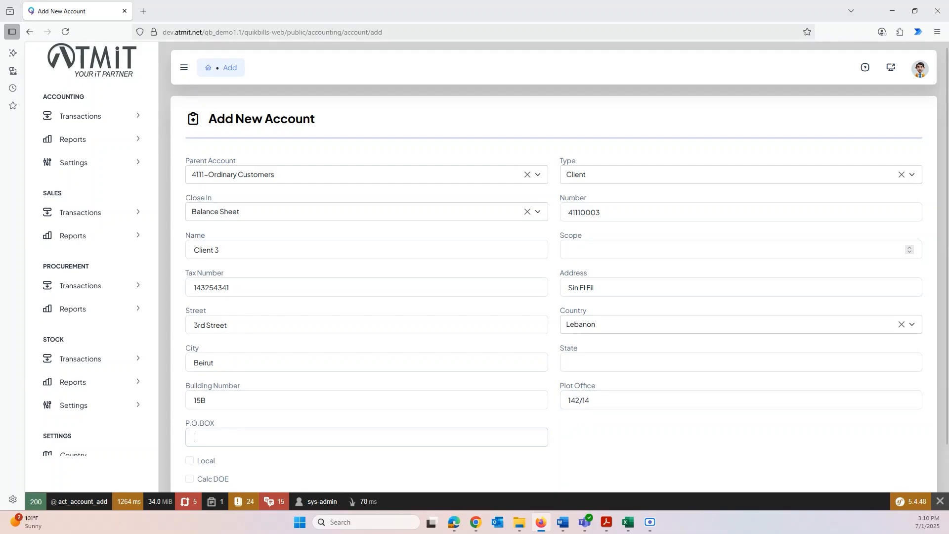
type("600053")
Enable the Local and Calc DOE options and save the new client account.
left_click(190, 461)
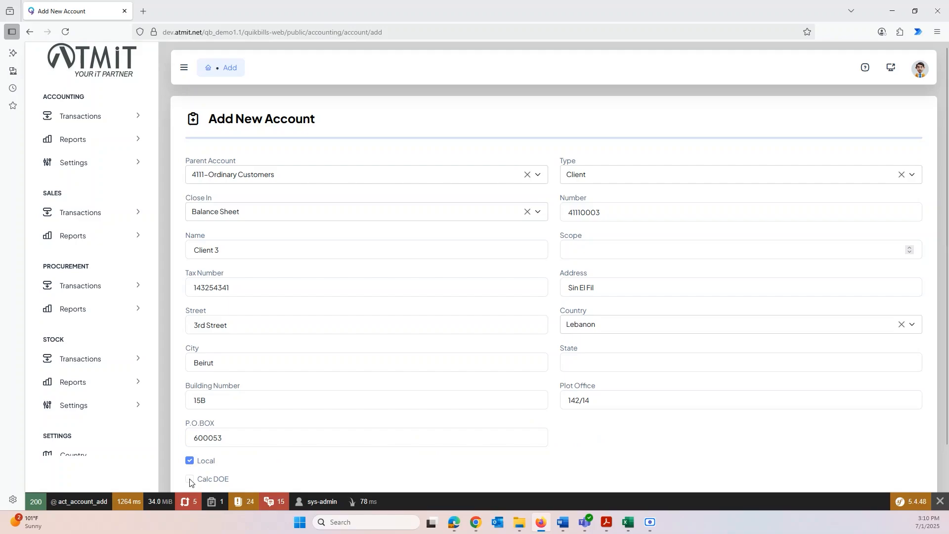
left_click(190, 480)
scroll(602, 438, "down", 1)
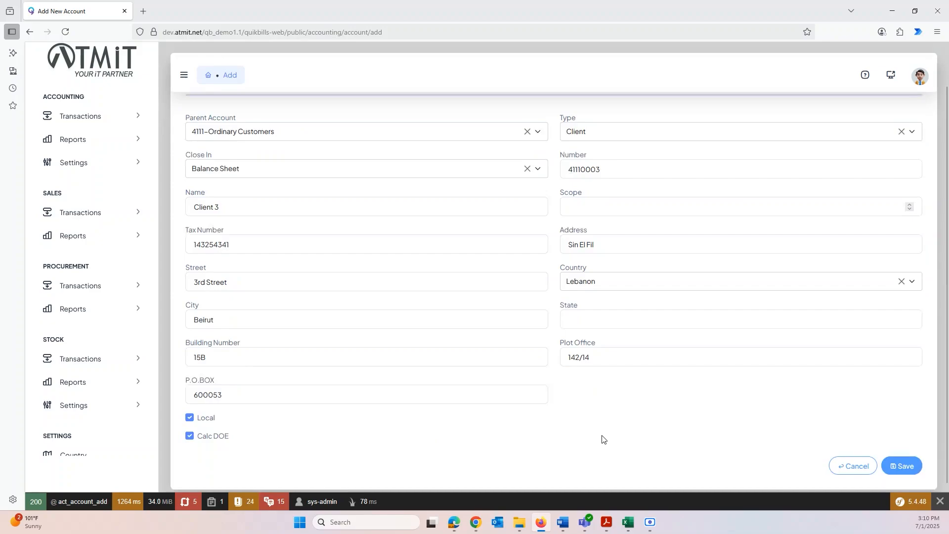
scroll(648, 406, "up", 1)
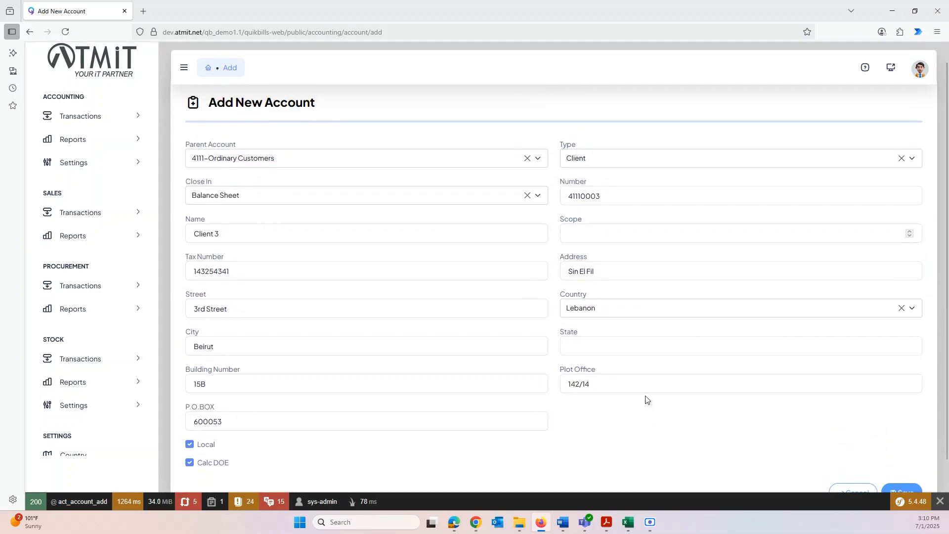
scroll(852, 442, "down", 1)
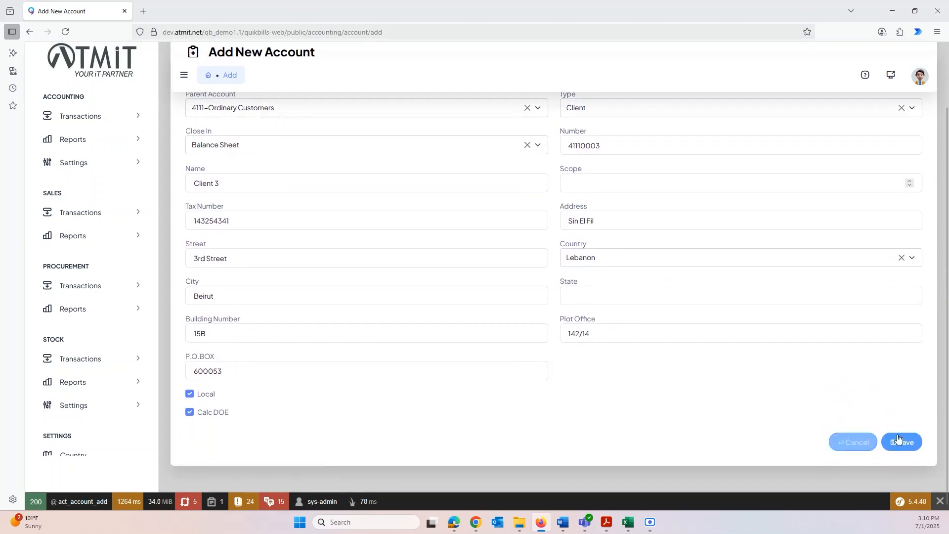
left_click(902, 442)
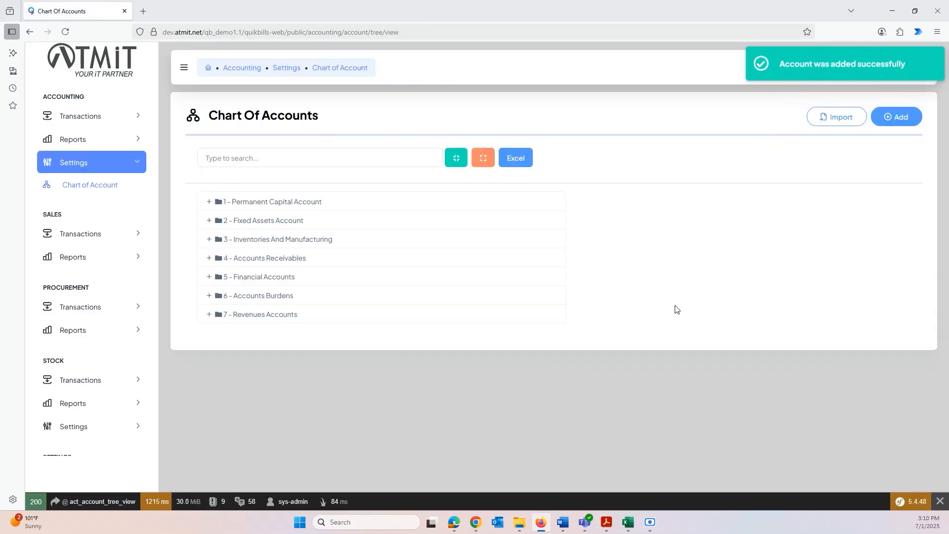
Search the chart of accounts for "client 3" and select the Client 3 account in the tree.
left_click(278, 157)
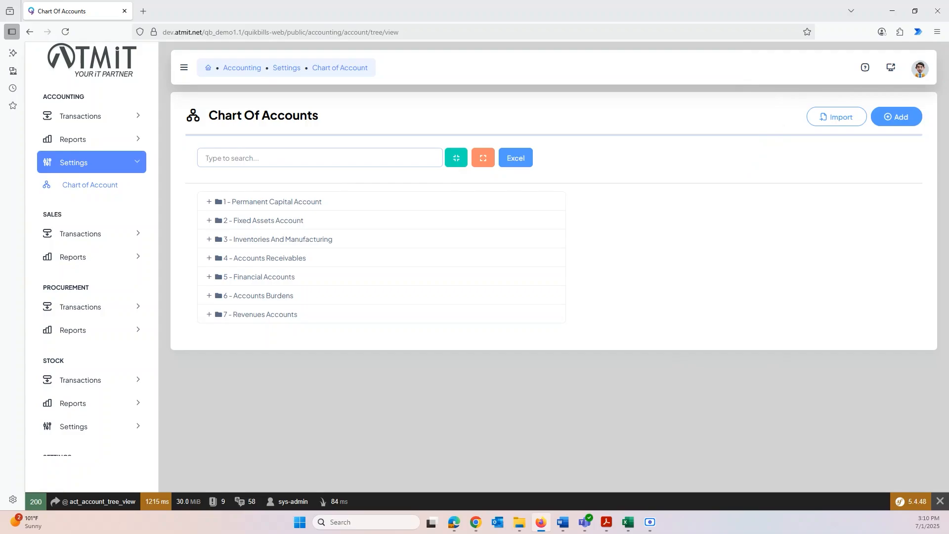
type("client 3")
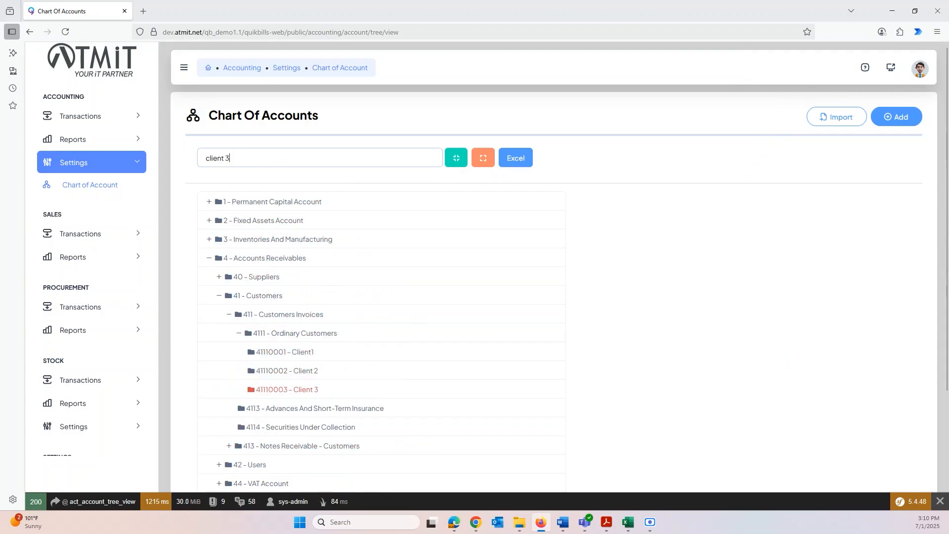
left_click(290, 391)
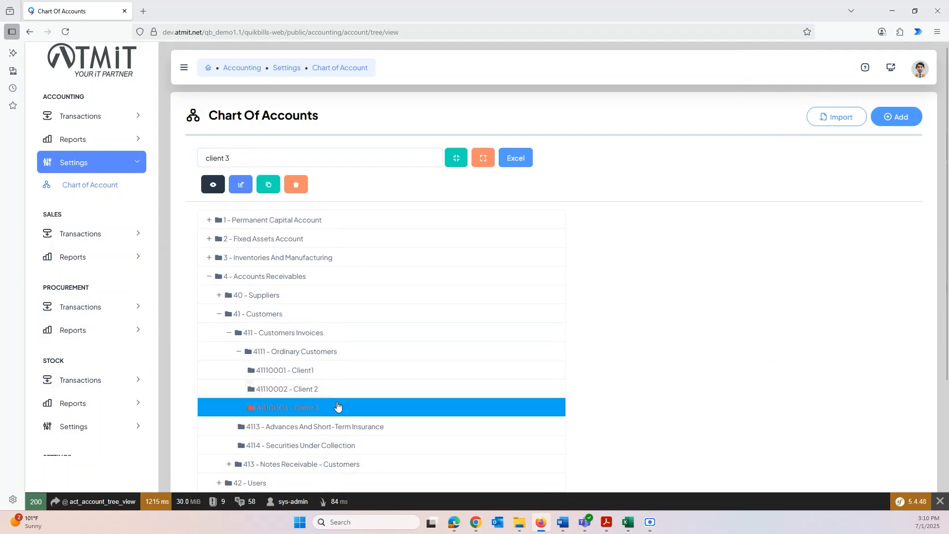
View the Client 3 account's details, then close the view and return to the chart of accounts.
left_click(213, 187)
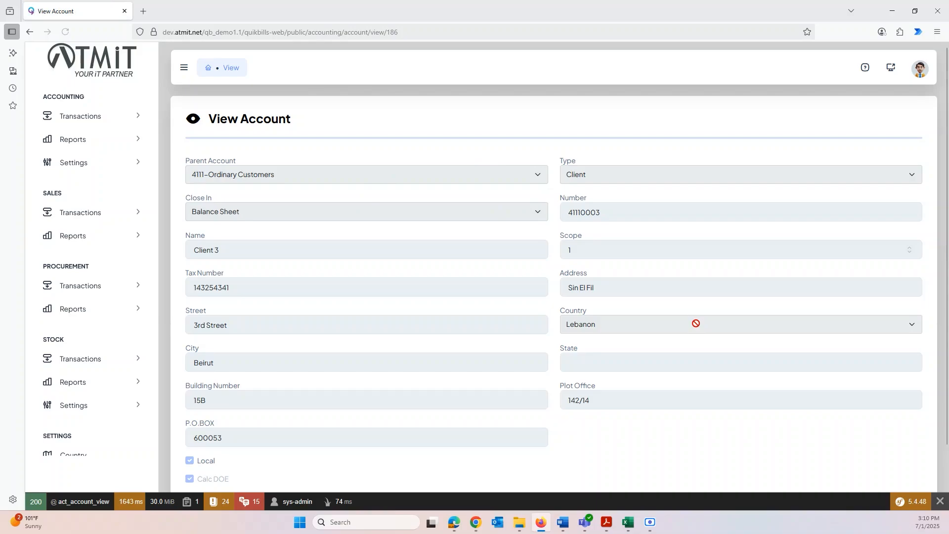
scroll(471, 269, "down", 2)
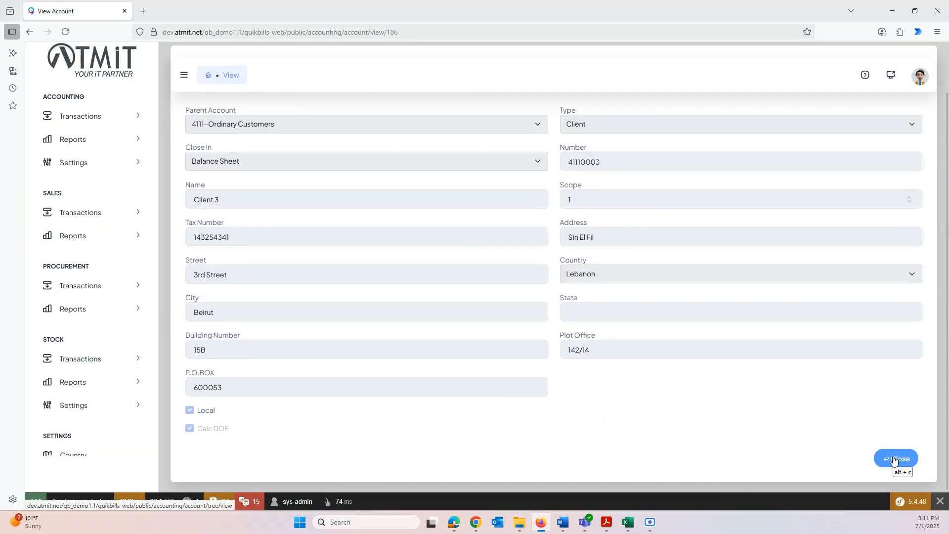
left_click(896, 460)
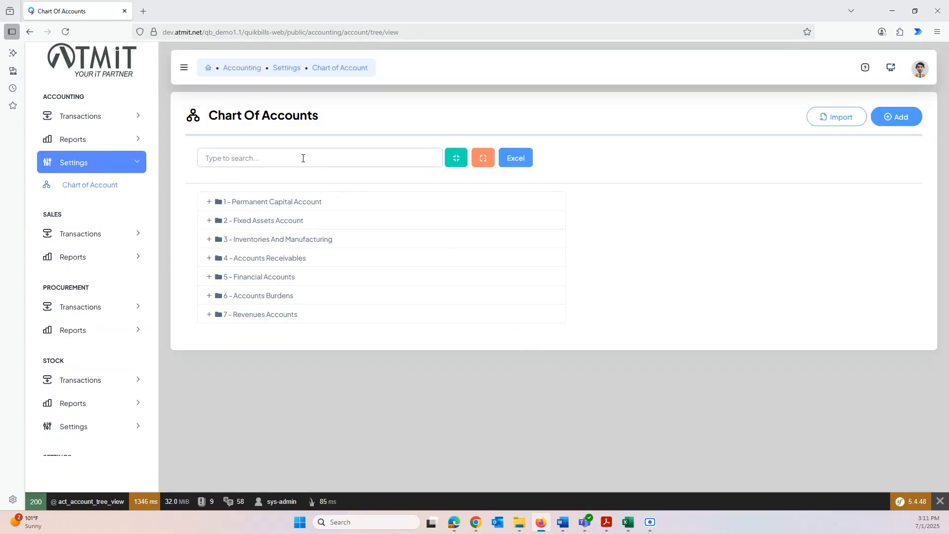
Search the chart of accounts for "client 3" and open the Client 3 account for editing.
type("client 3")
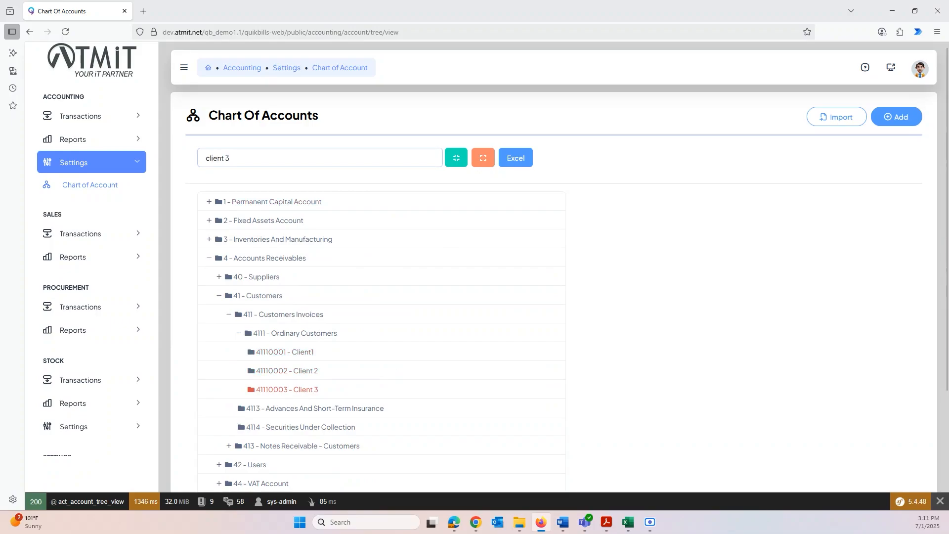
left_click(294, 390)
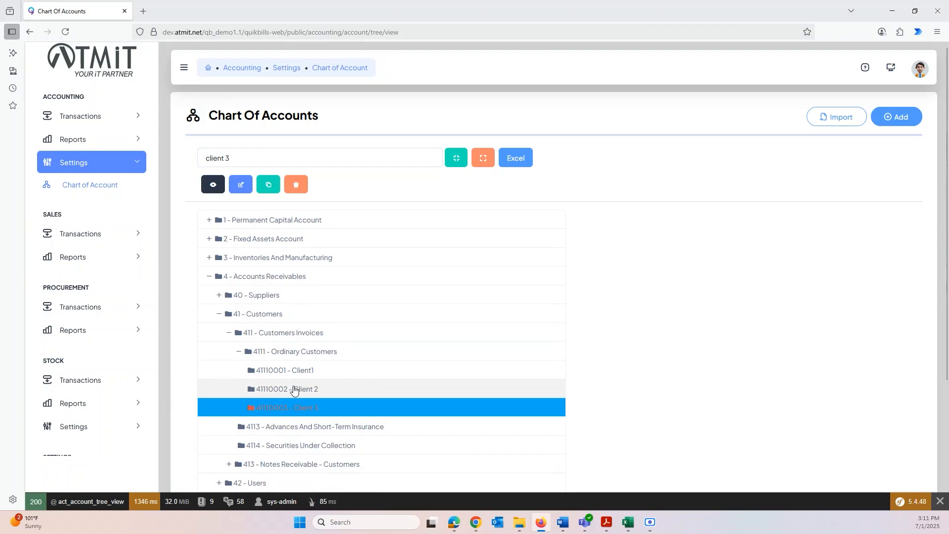
left_click(242, 185)
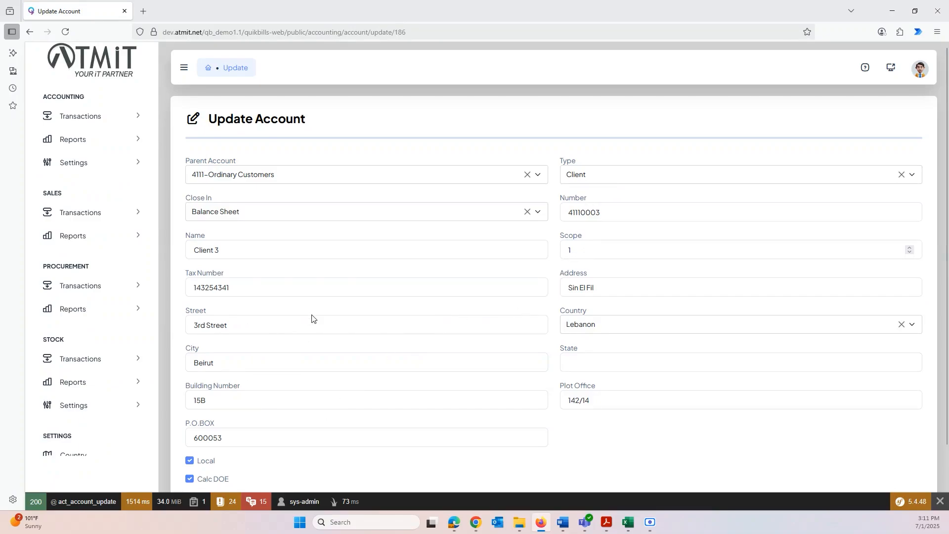
Replace the client's street with the new street address and save the updated account.
scroll(313, 318, "down", 2)
scroll(282, 371, "up", 2)
left_click(243, 330)
triple_click(229, 325)
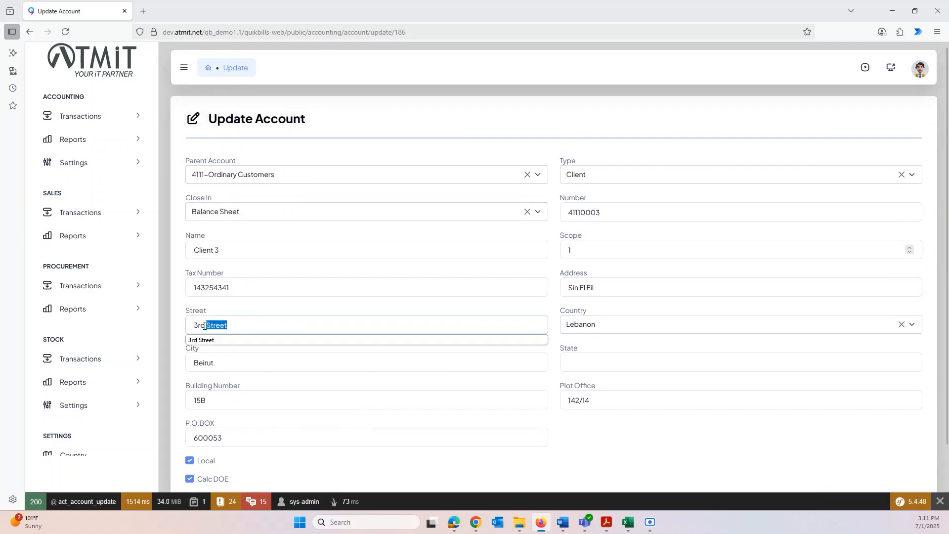
type("4th ")
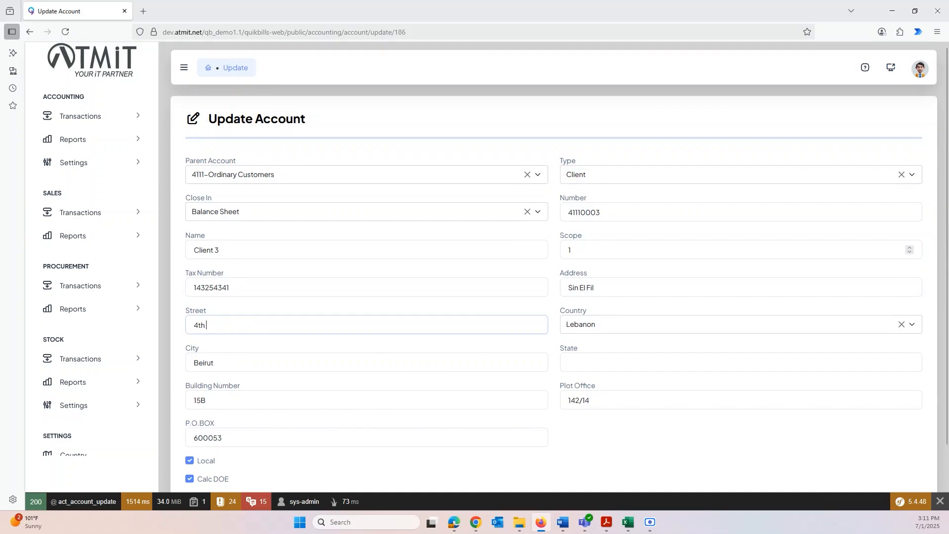
type("Street")
scroll(687, 446, "down", 1)
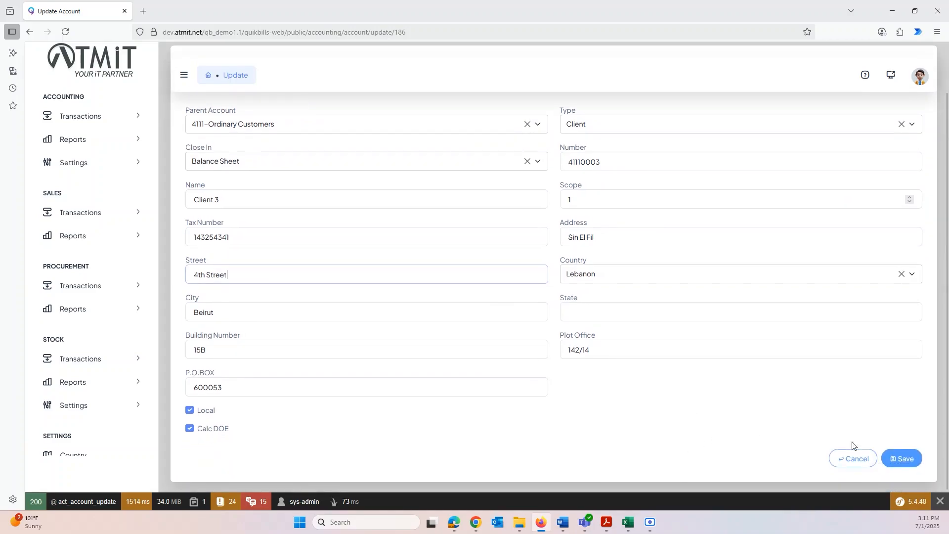
left_click(898, 464)
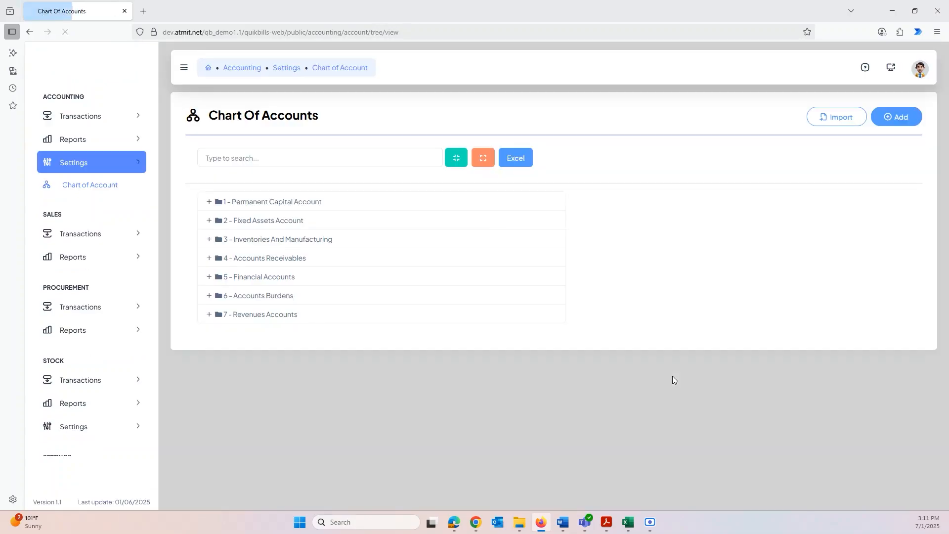
Find the Client 3 account by searching for "client 3" and start a duplicate of it.
left_click(268, 158)
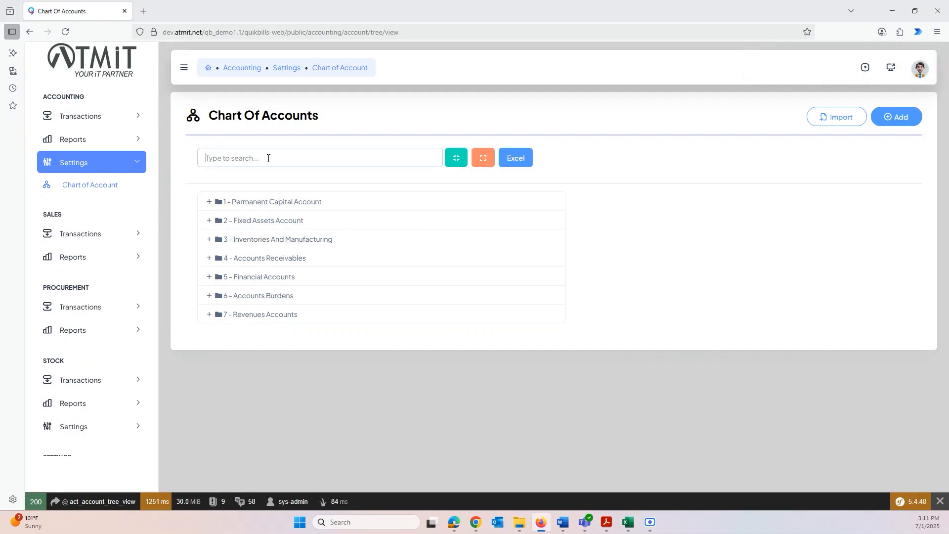
type("client 3")
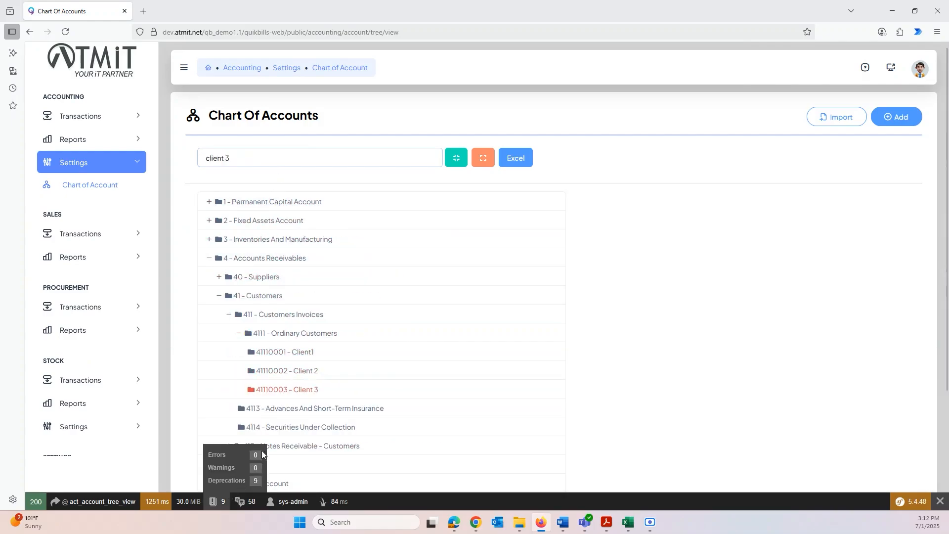
left_click(301, 389)
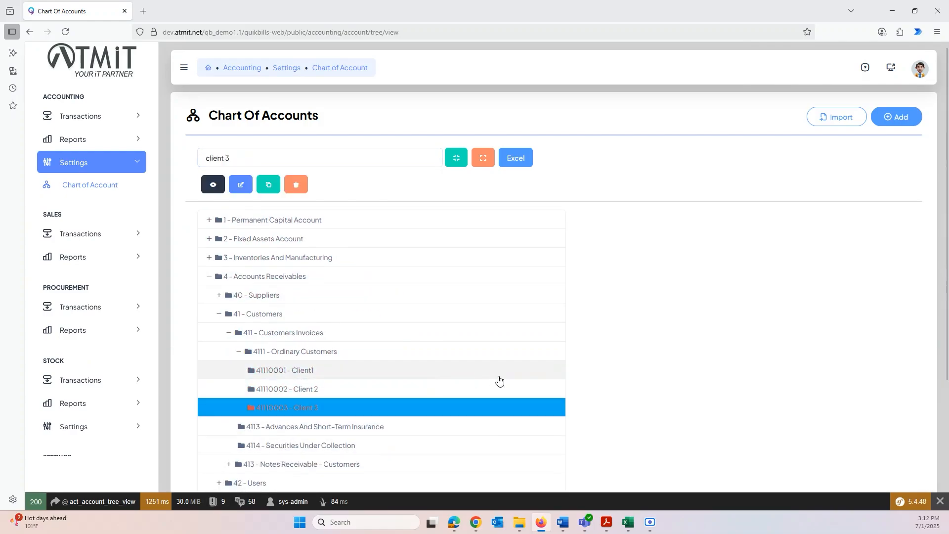
left_click(268, 185)
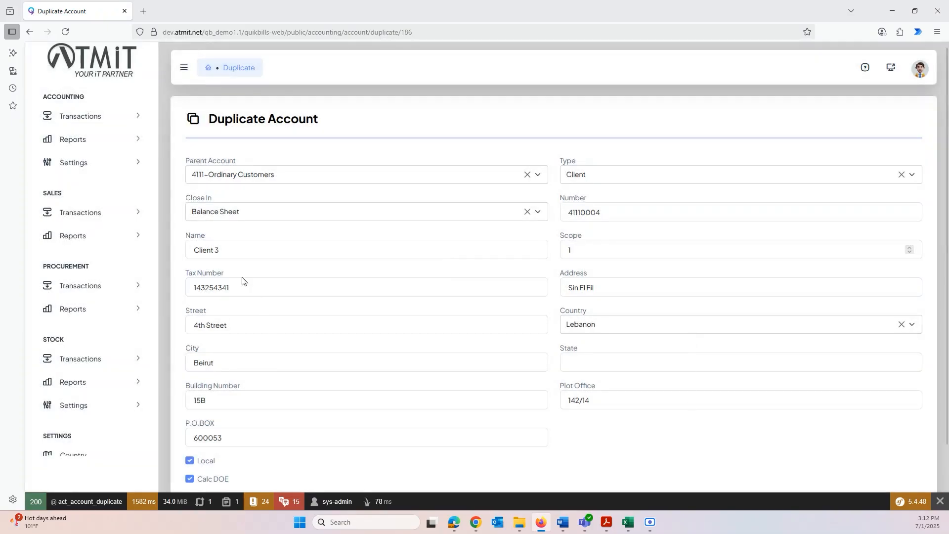
Name the duplicated account Client 4 and enter a new tax number for it.
left_click(228, 250)
key("BackSpace")
type("4")
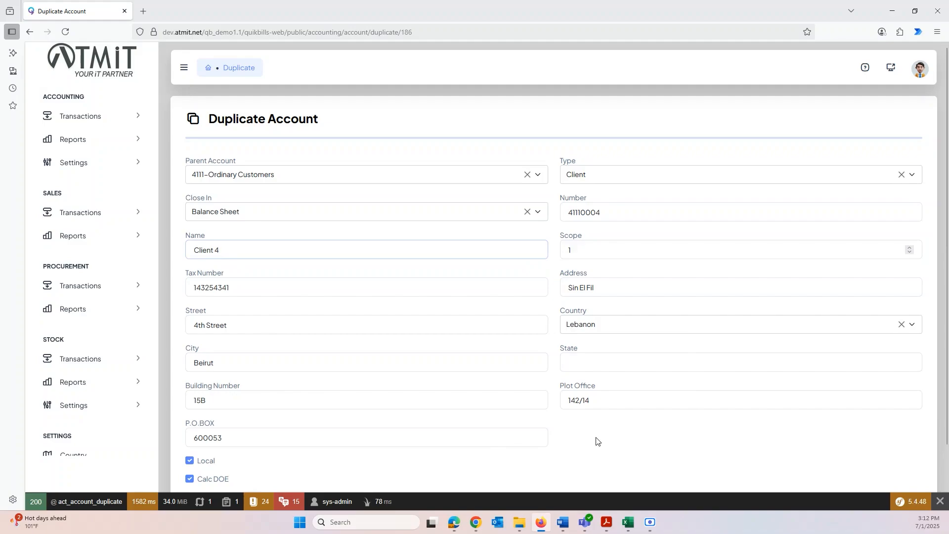
scroll(301, 362, "down", 1)
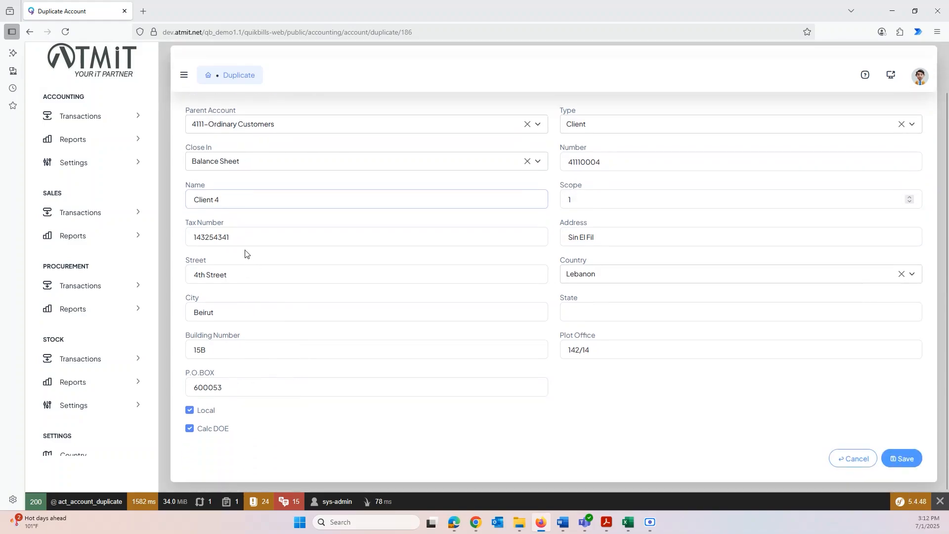
double_click(197, 243)
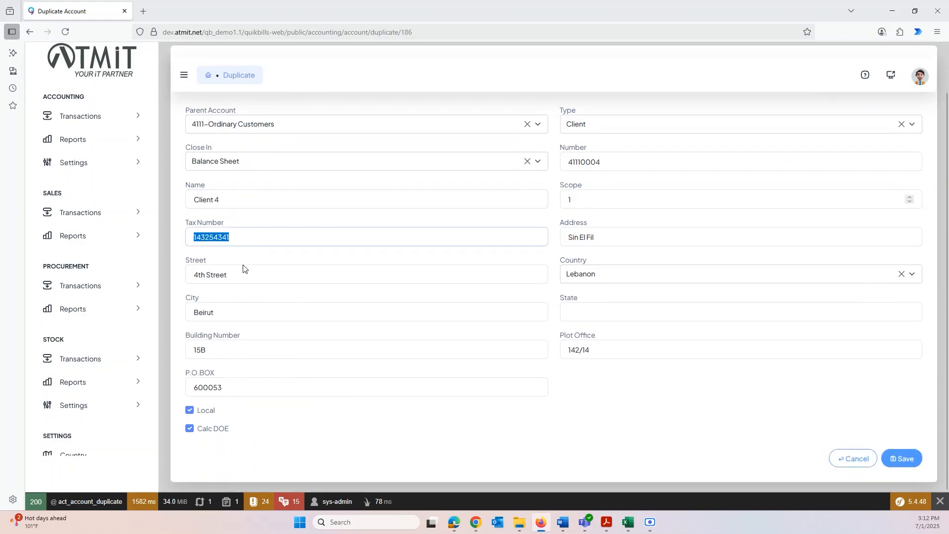
type("14523879")
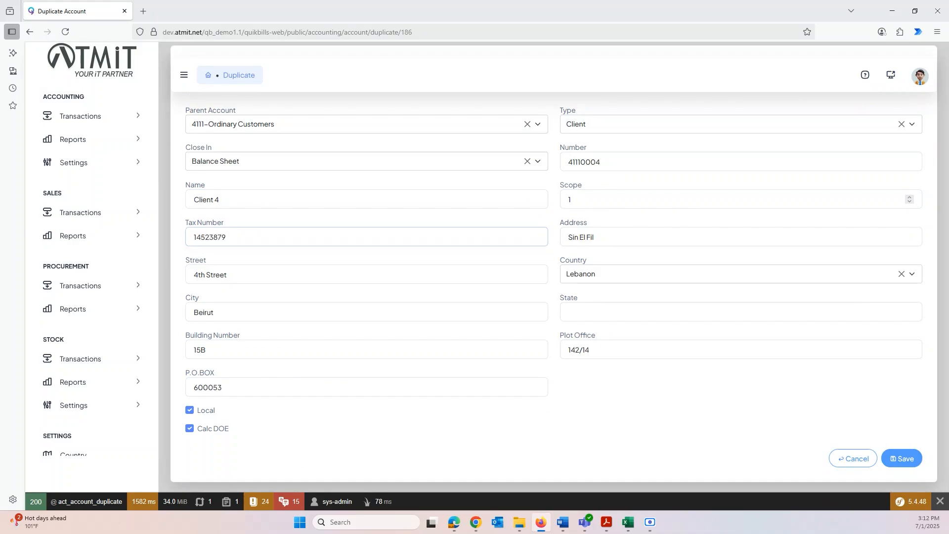
Replace the duplicate's plot office with the new client's value and save the account.
triple_click(598, 349)
type("1")
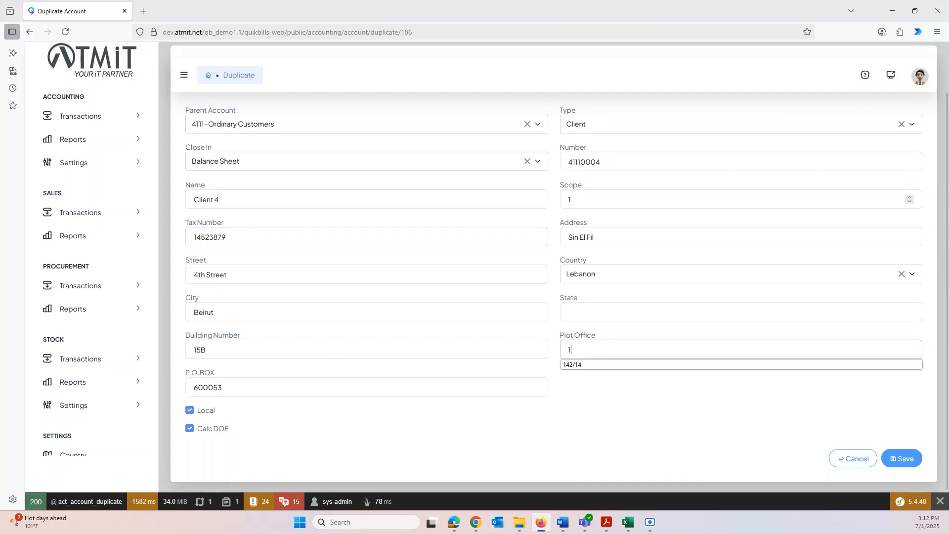
type("82")
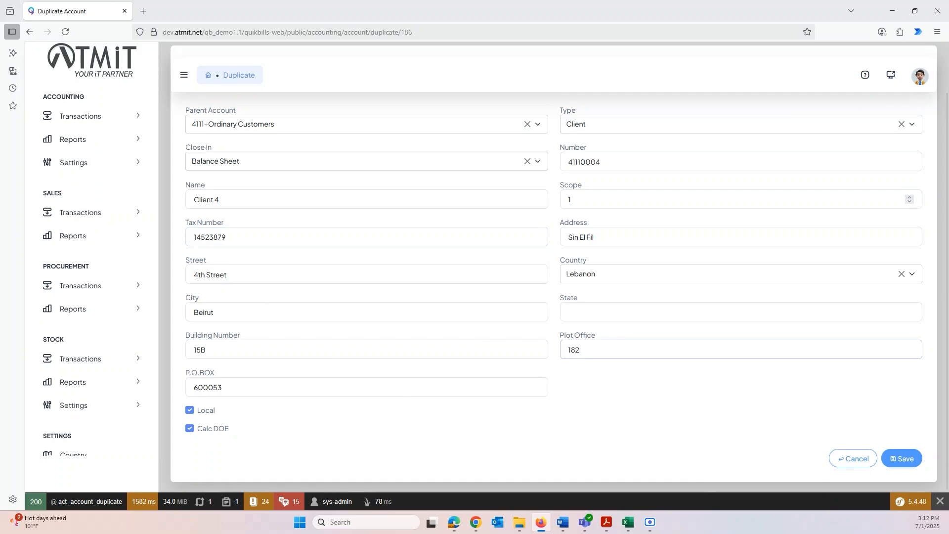
type("/15")
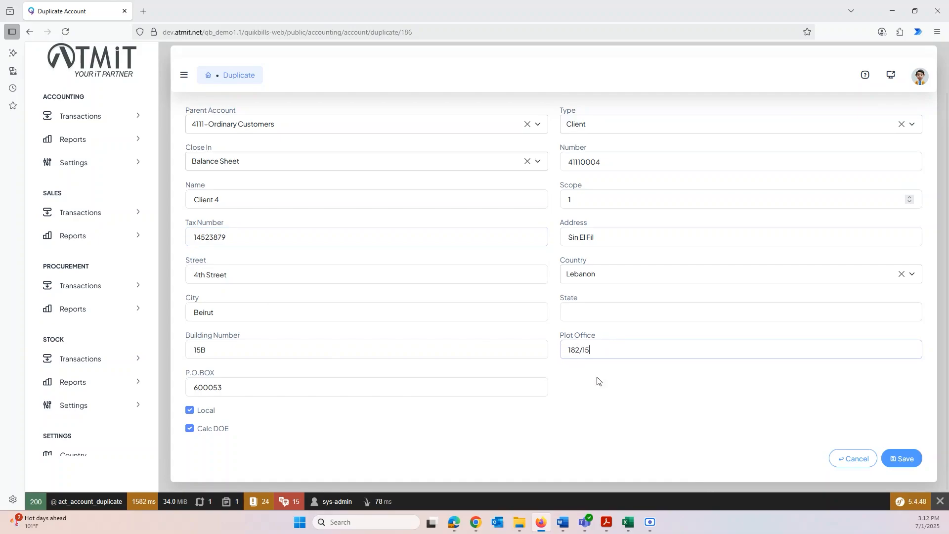
left_click(671, 395)
scroll(663, 400, "up", 2)
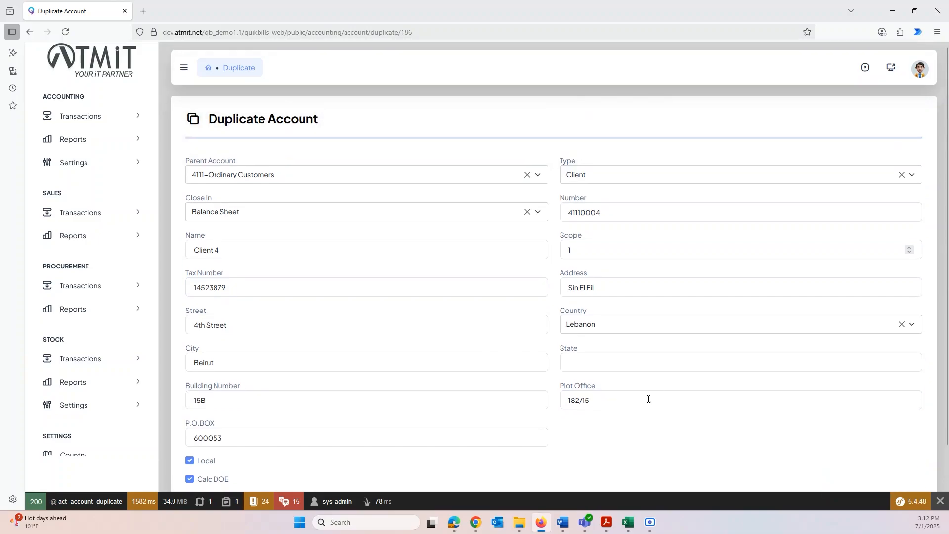
scroll(759, 451, "down", 2)
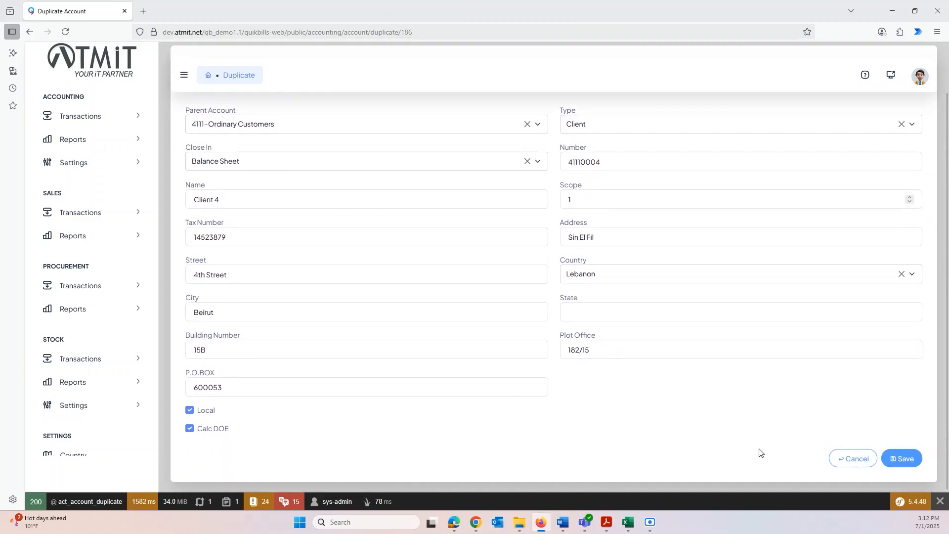
left_click(901, 459)
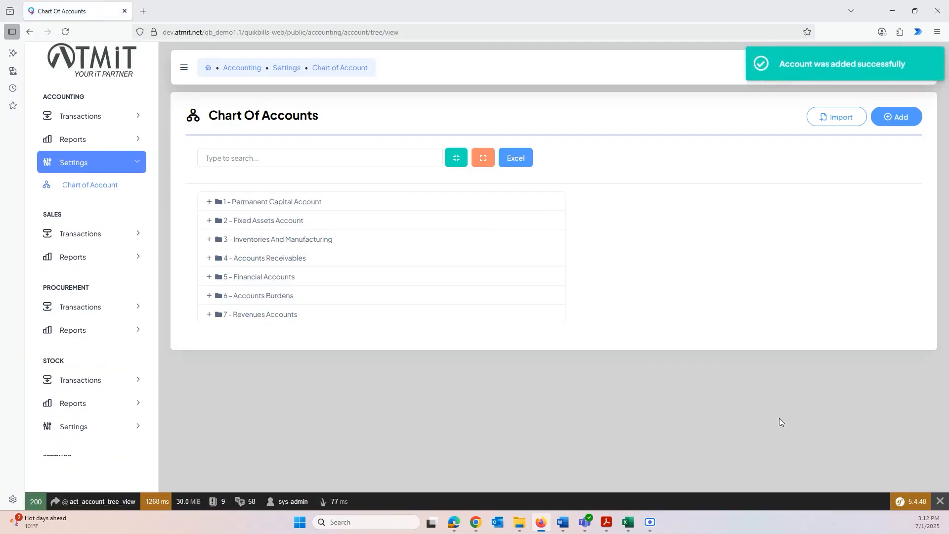
Search for "client", delete the Client 4 account, and repeat the search to check the remaining client accounts.
left_click(286, 161)
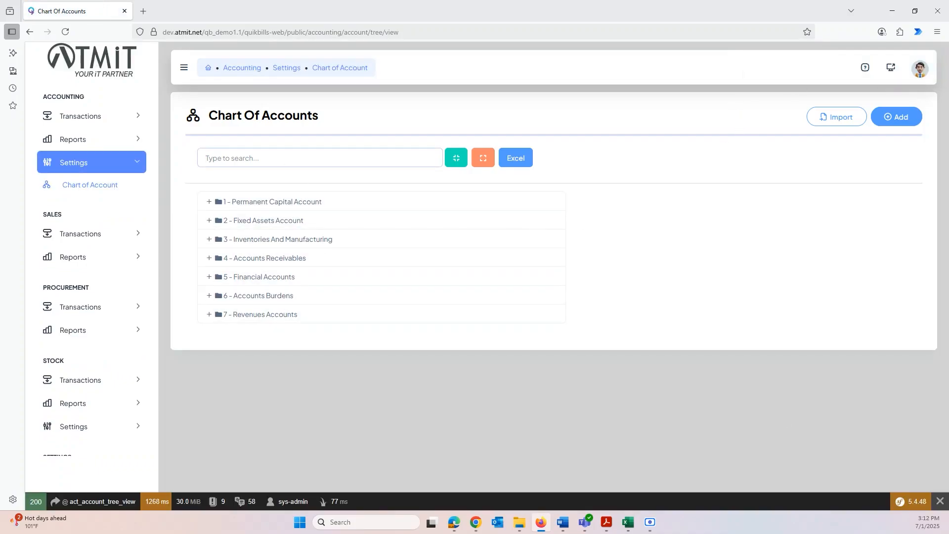
type("client")
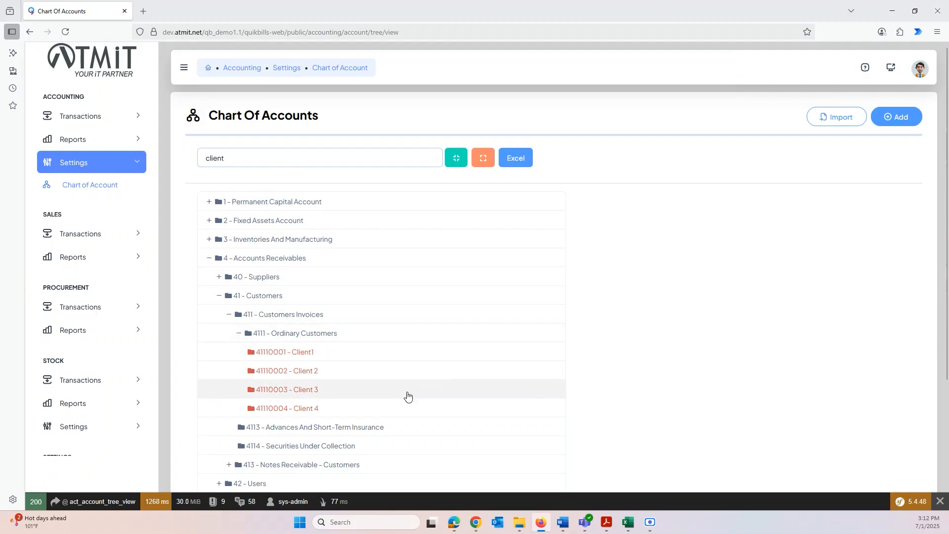
left_click(303, 410)
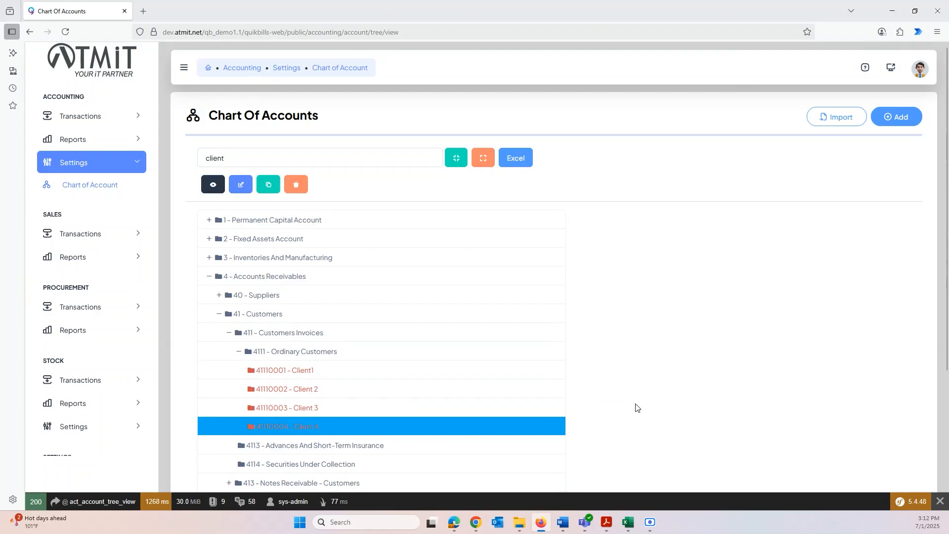
left_click(296, 185)
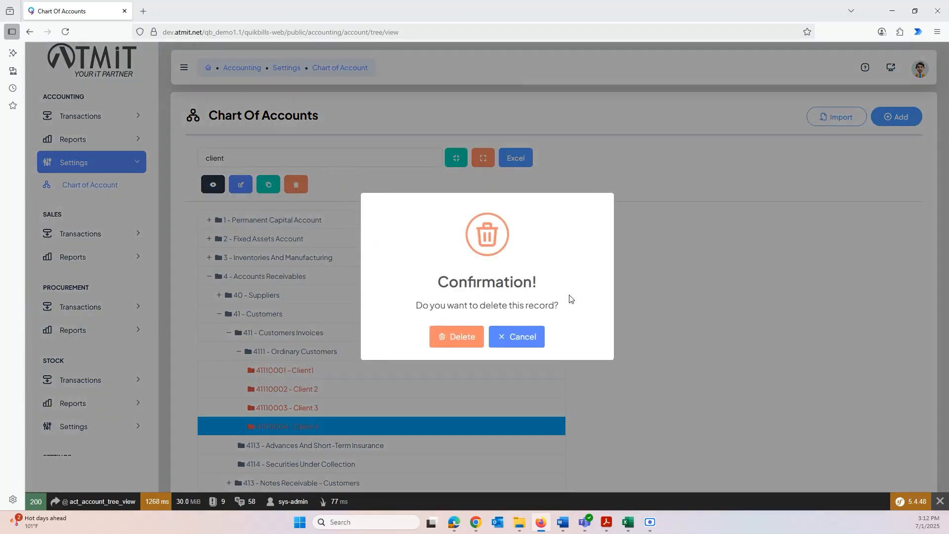
left_click(460, 336)
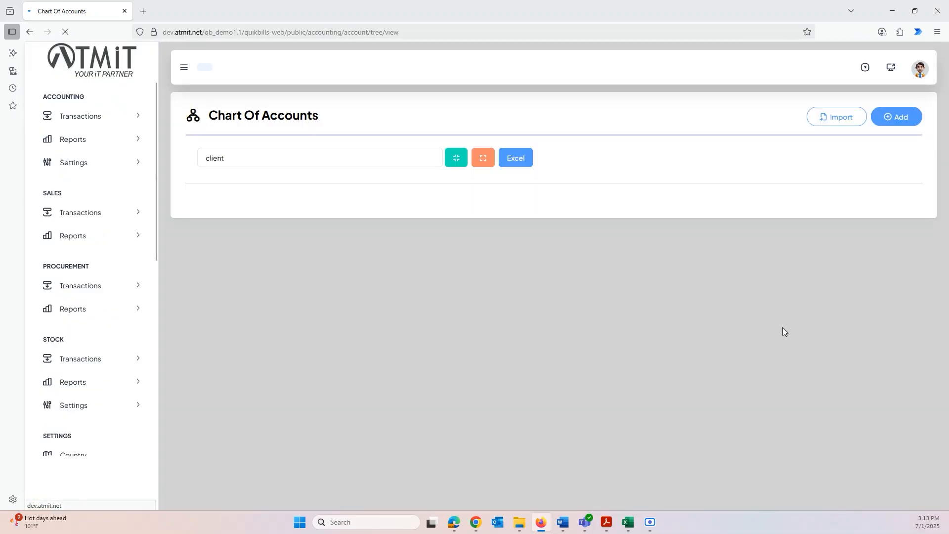
left_click(251, 159)
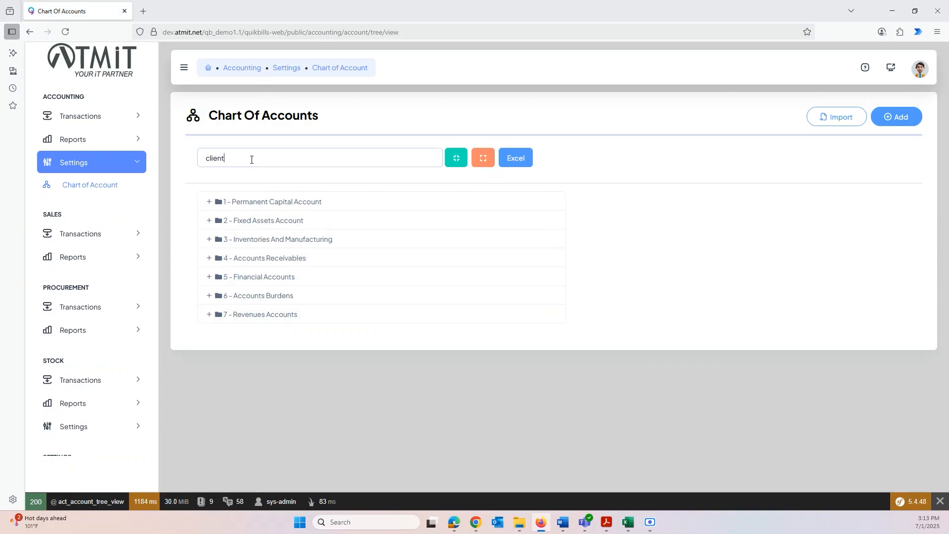
key("Return")
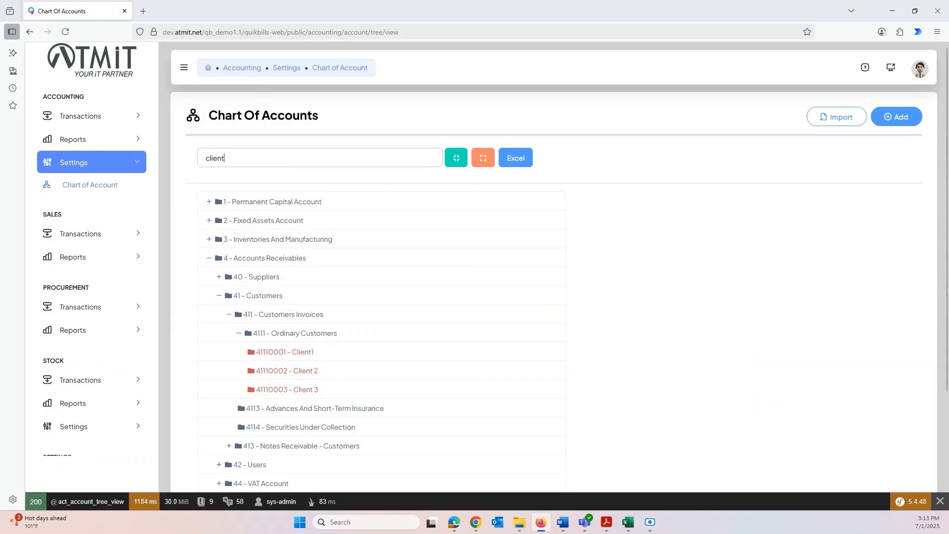